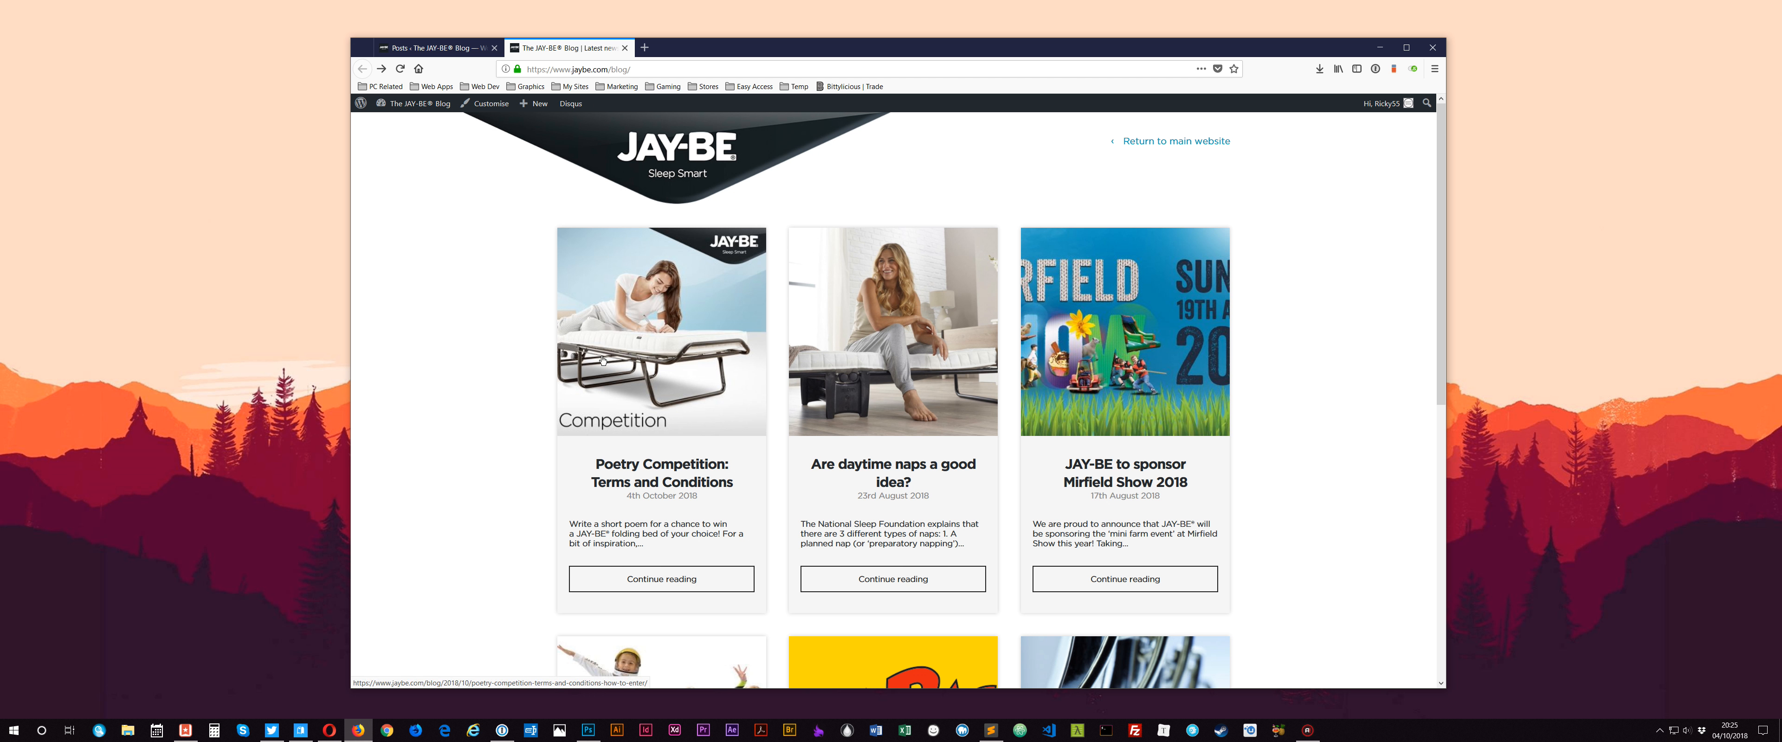
- Open the Poetry Competition: Terms and Conditions post on the blog and examine its featured image and layout
click(624, 406)
scroll(761, 524, down, 2)
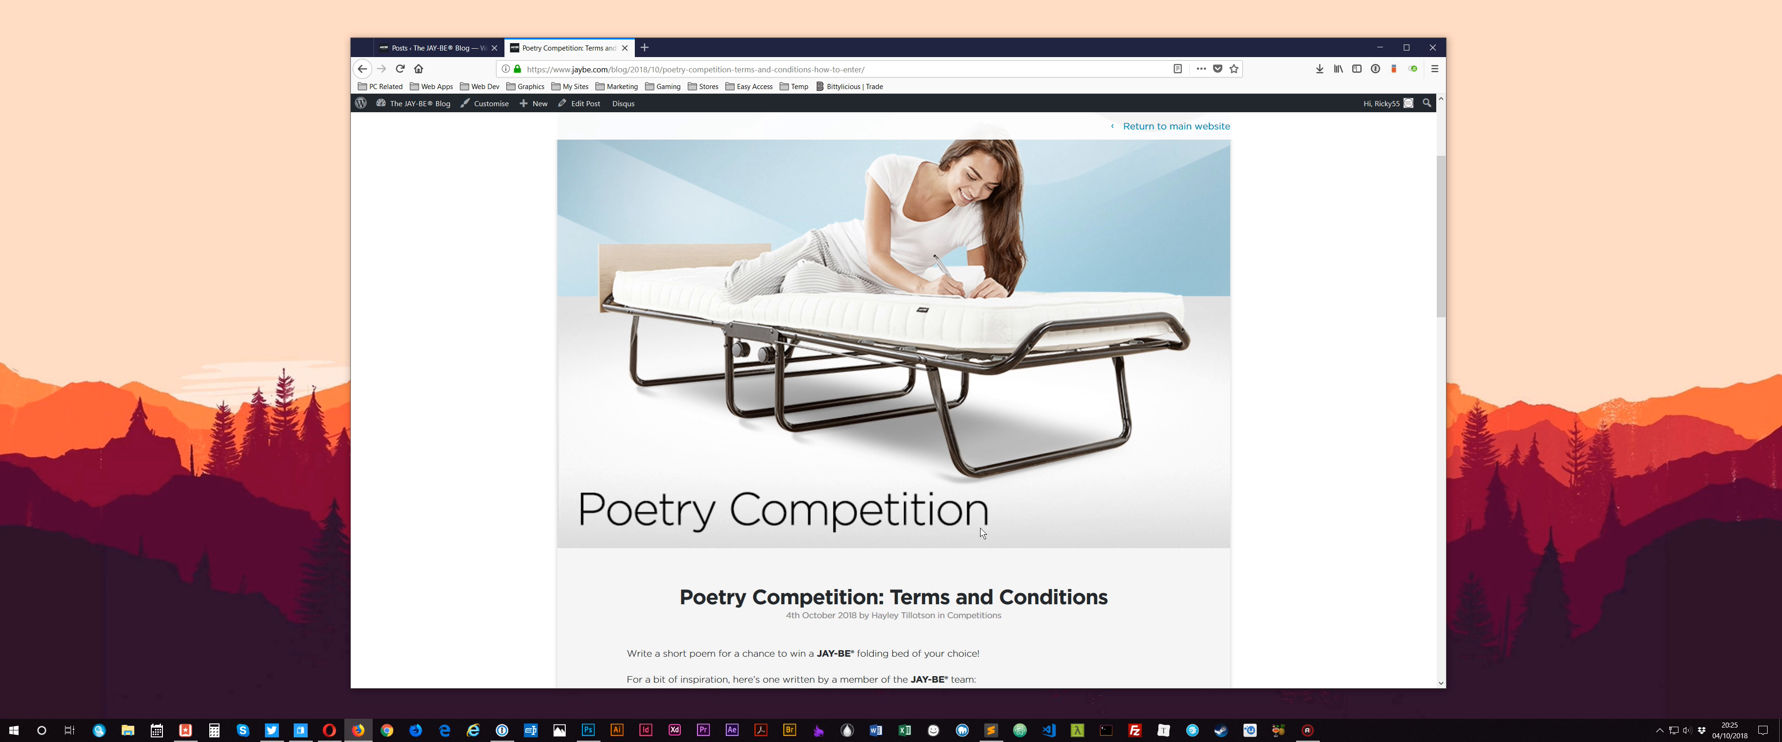
scroll(692, 297, up, 3)
scroll(813, 346, down, 2)
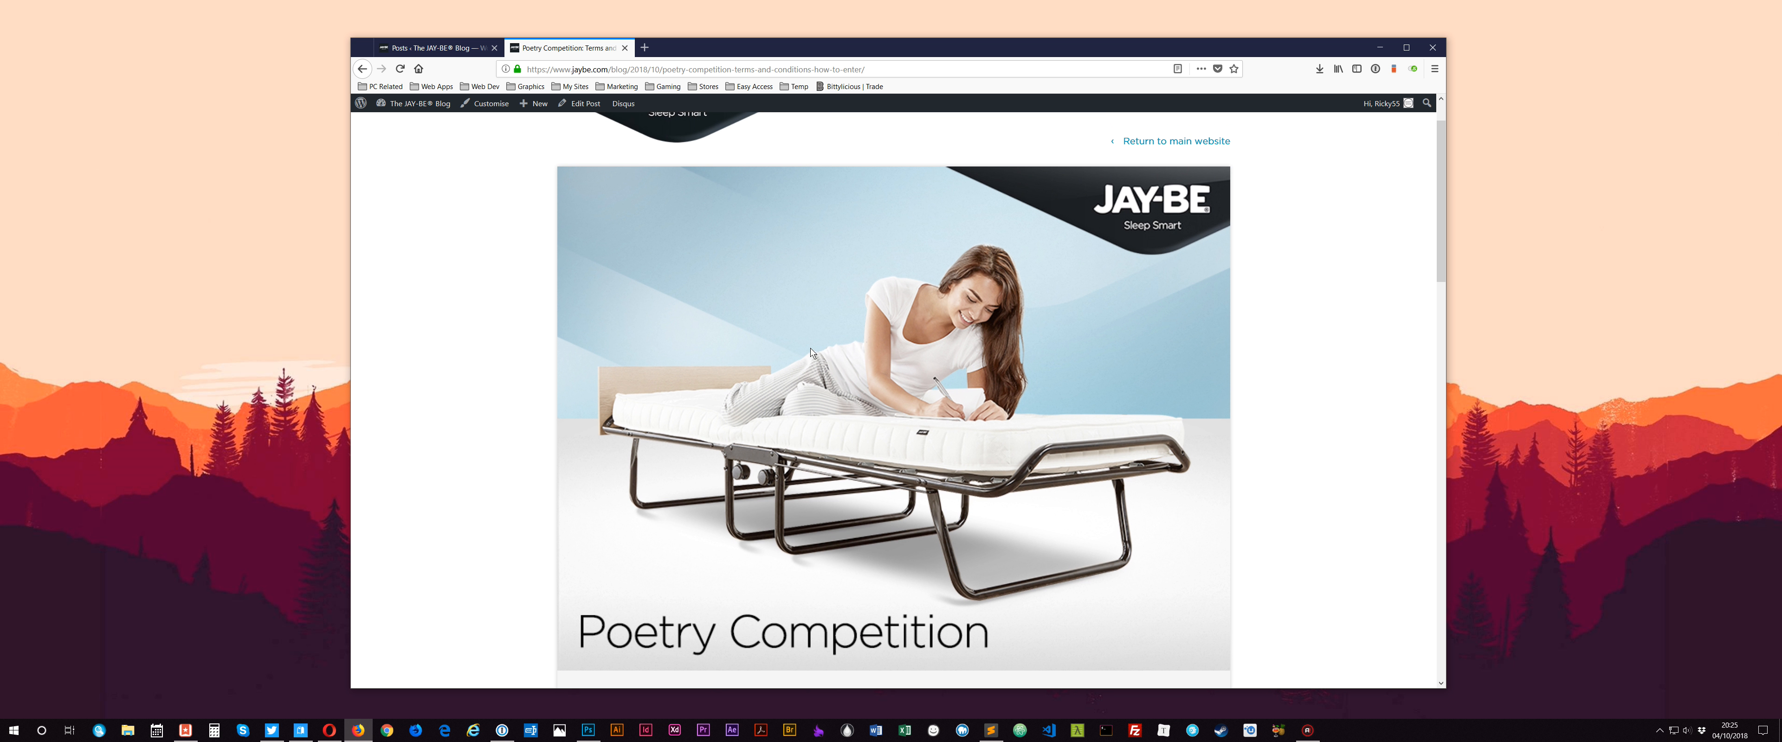
scroll(692, 387, down, 2)
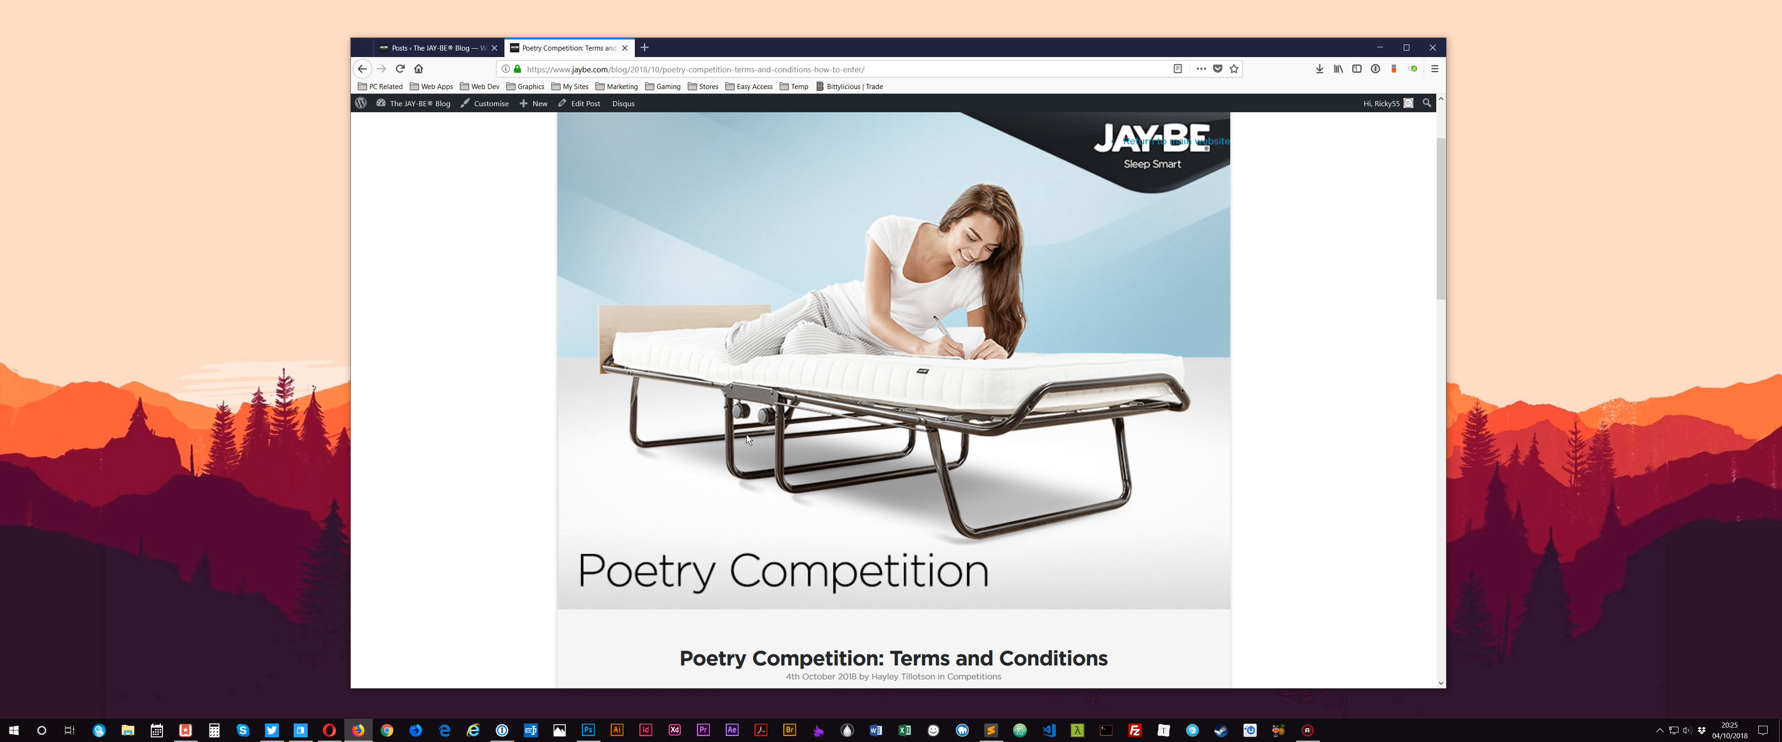
scroll(761, 484, down, 3)
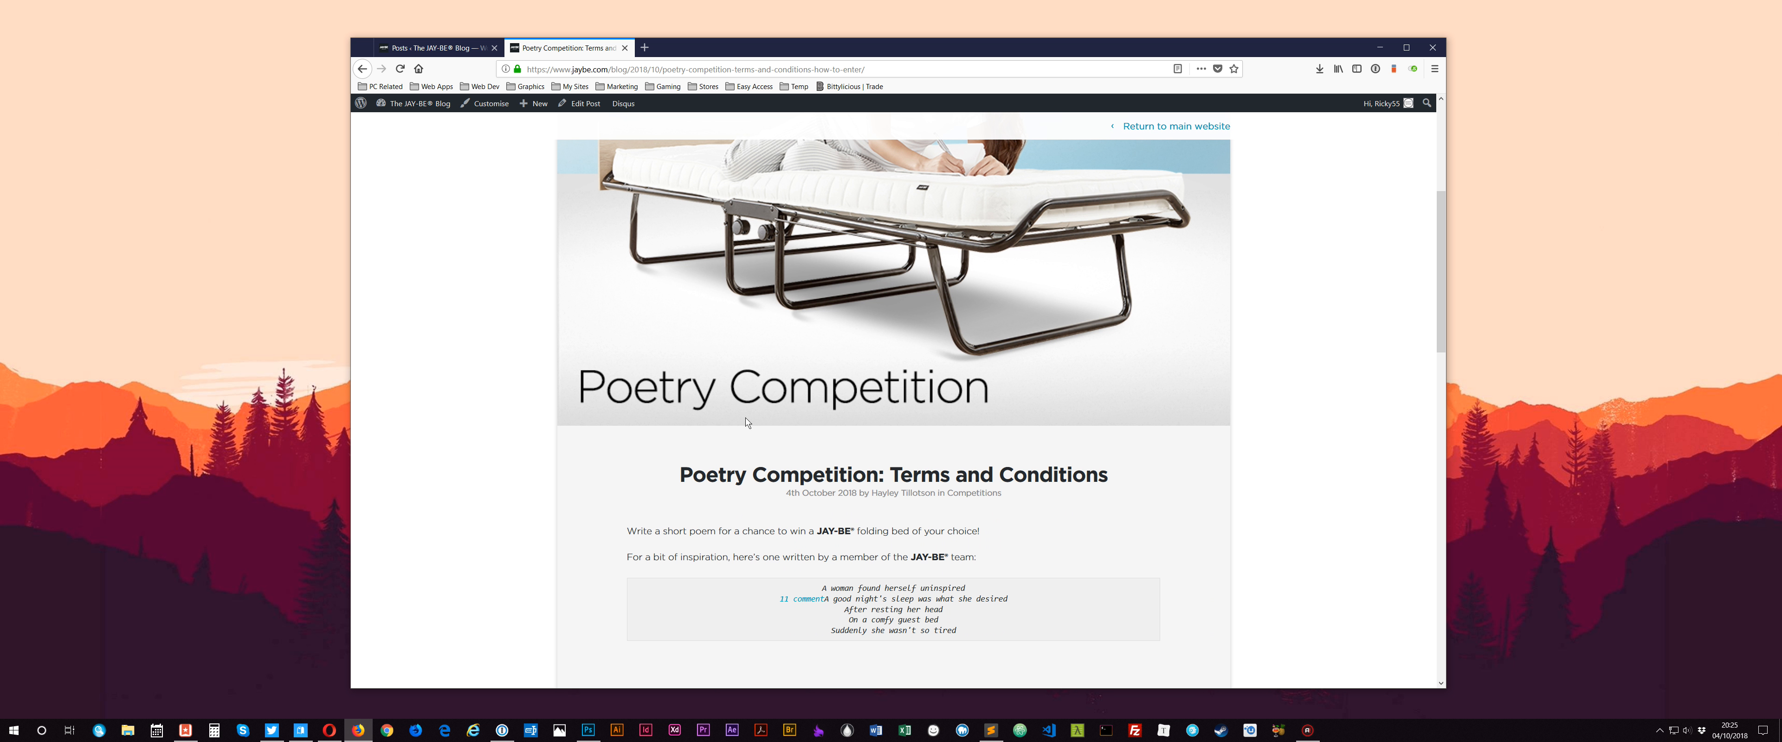
scroll(915, 388, down, 2)
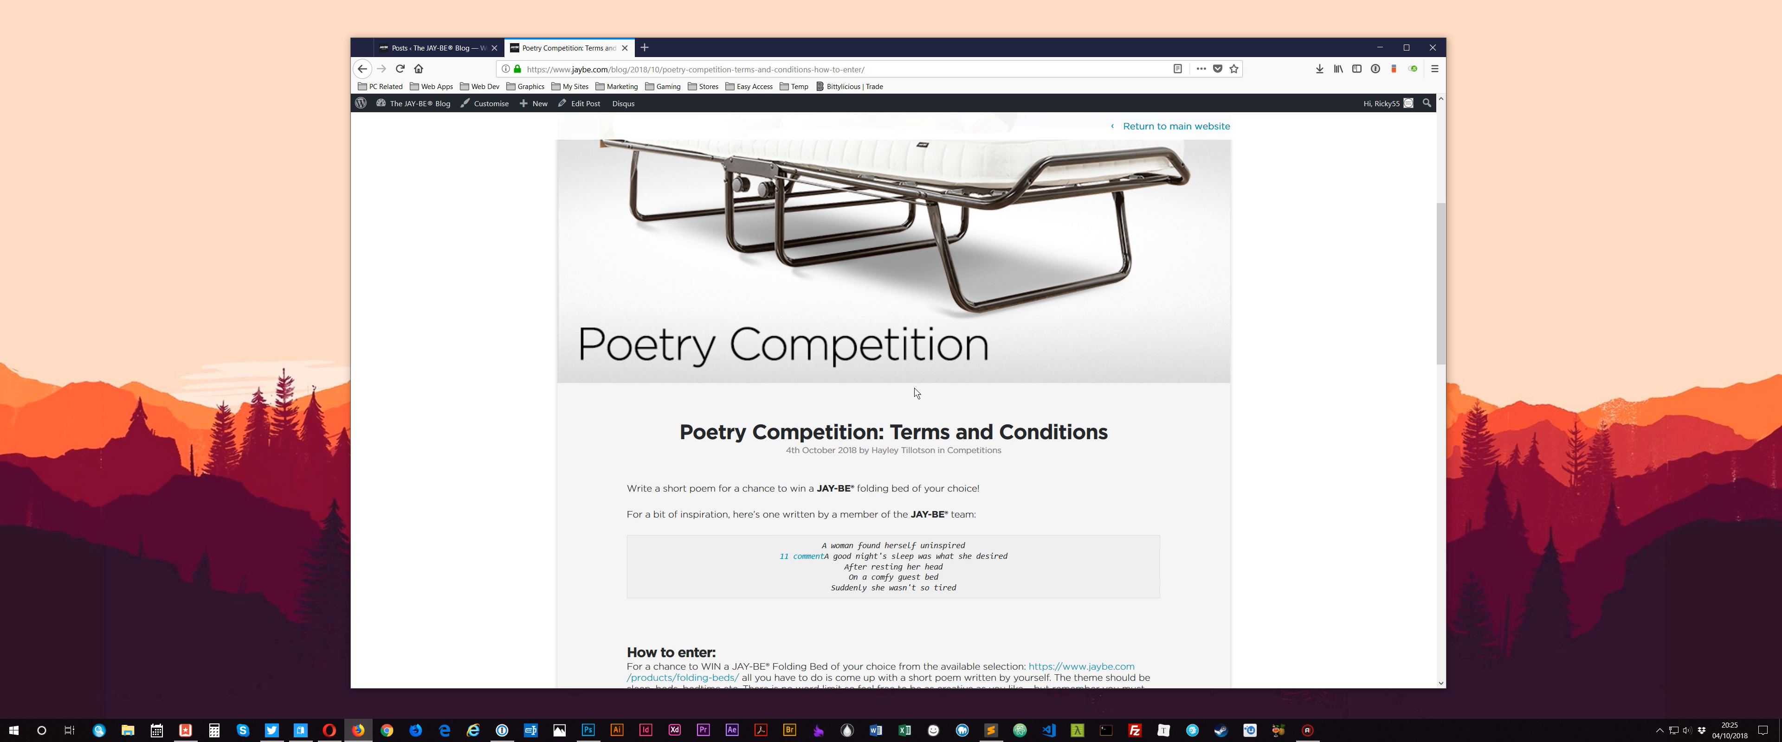
scroll(693, 360, up, 2)
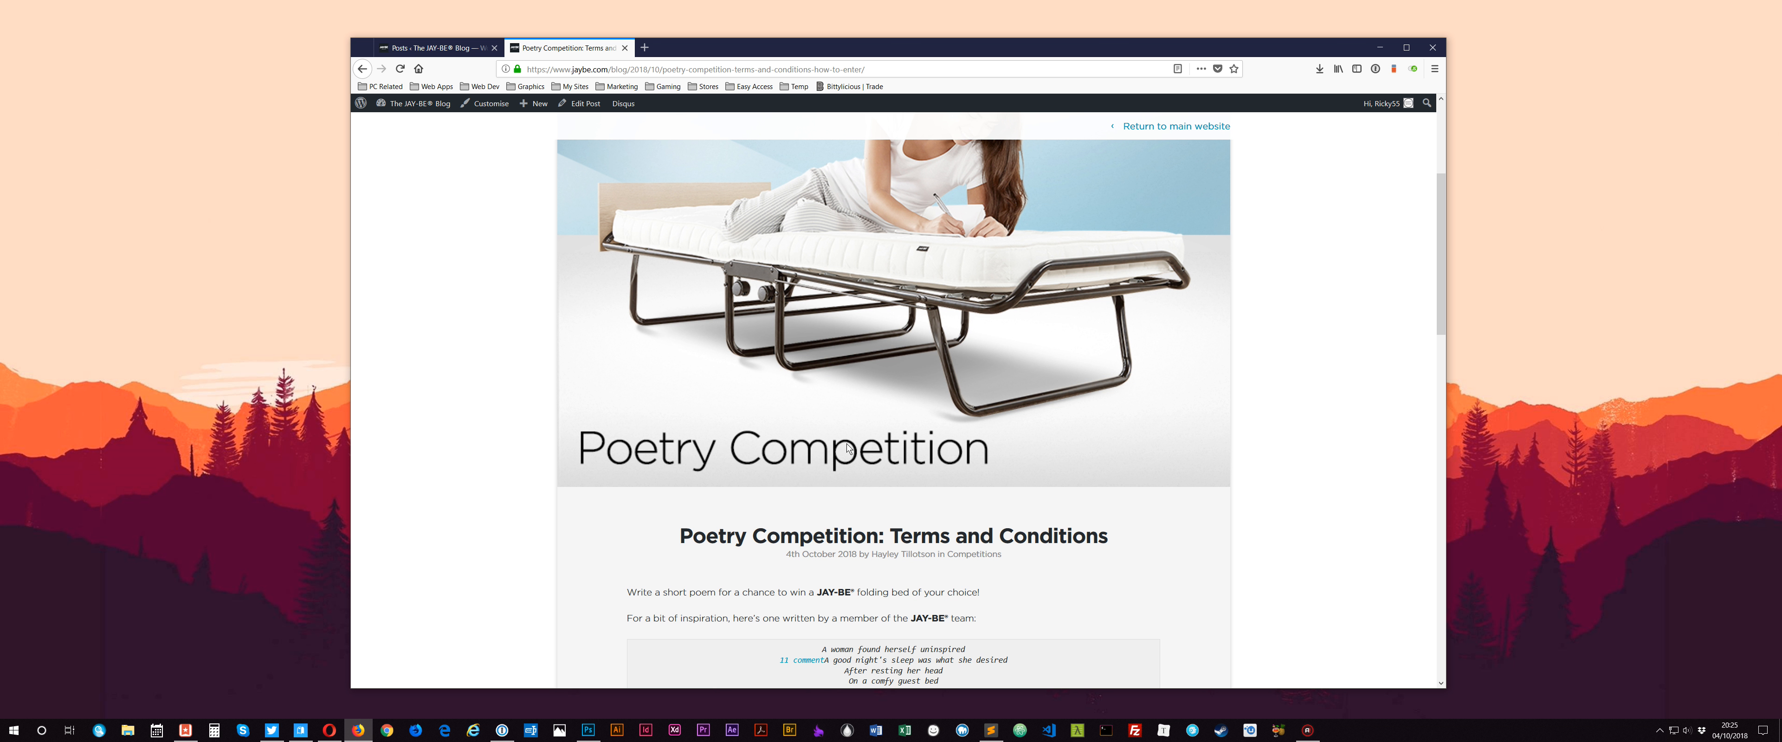
scroll(862, 446, up, 2)
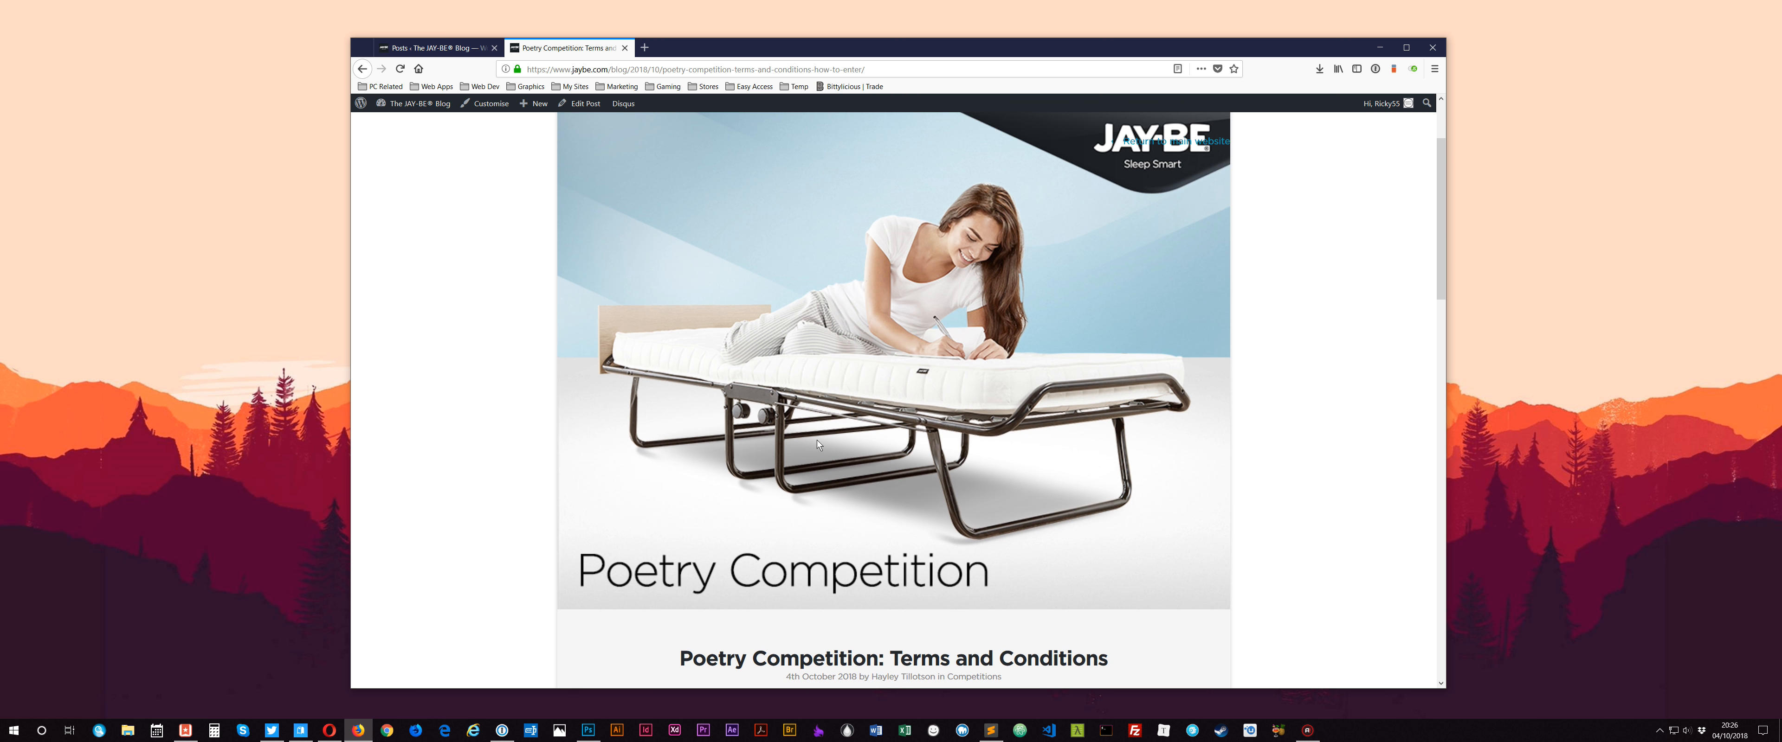
scroll(816, 439, down, 1)
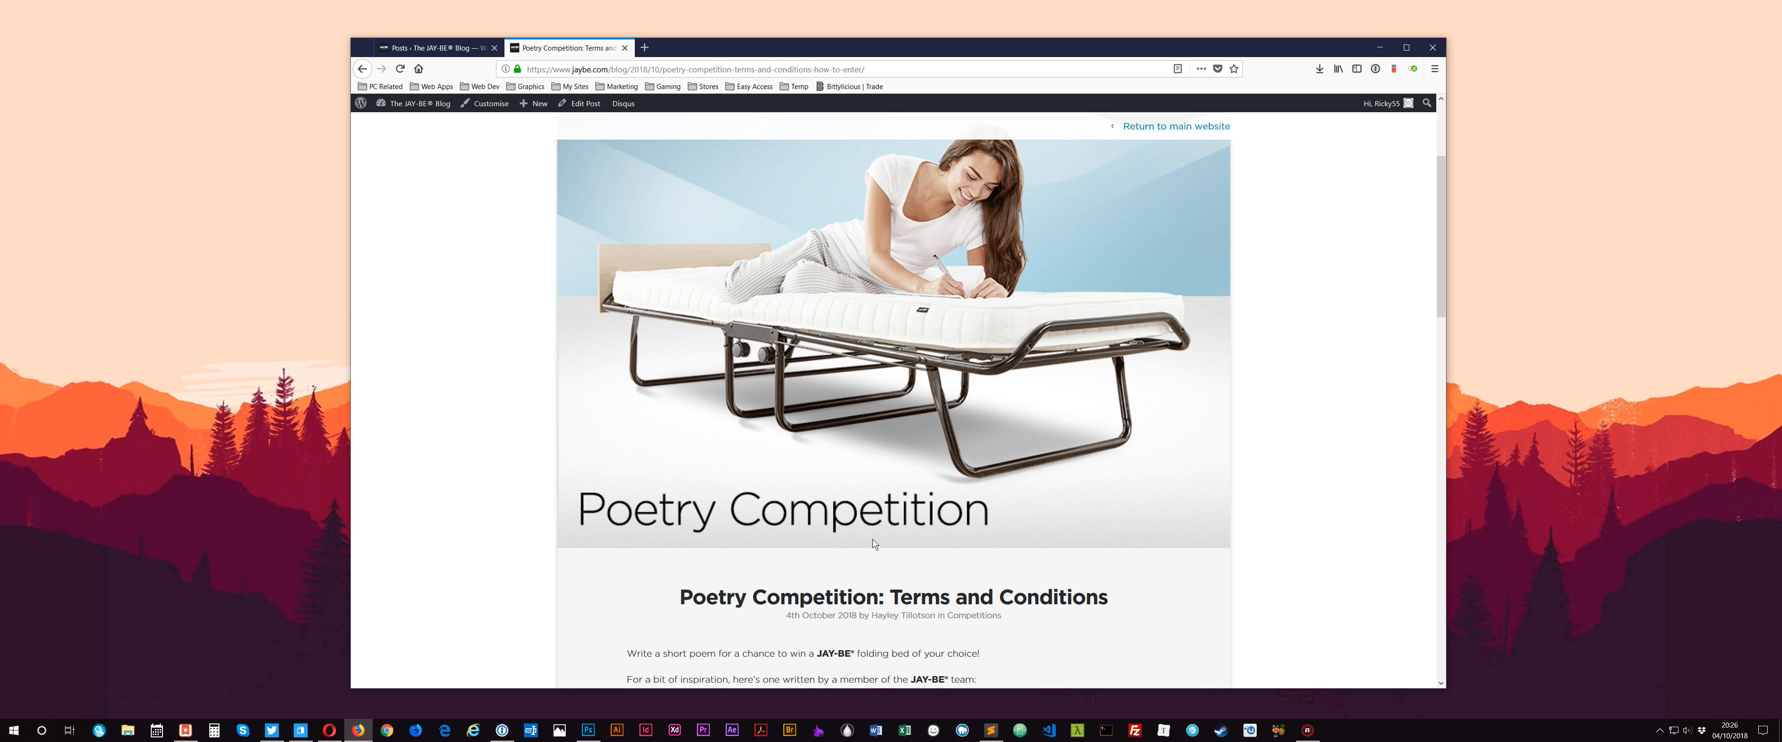
scroll(871, 539, up, 1)
scroll(831, 344, up, 2)
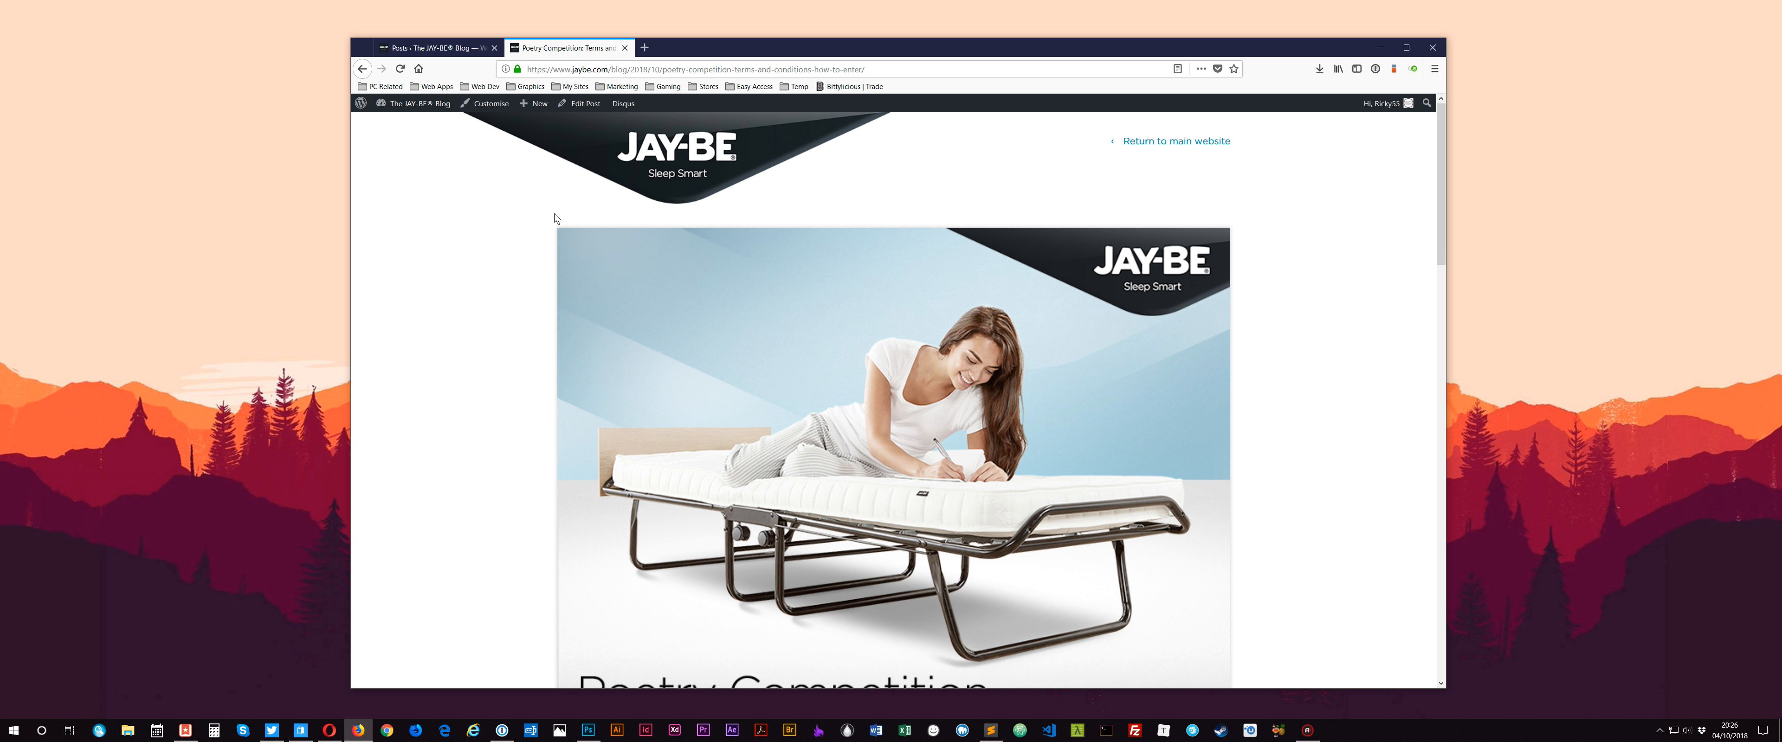
scroll(554, 237, down, 2)
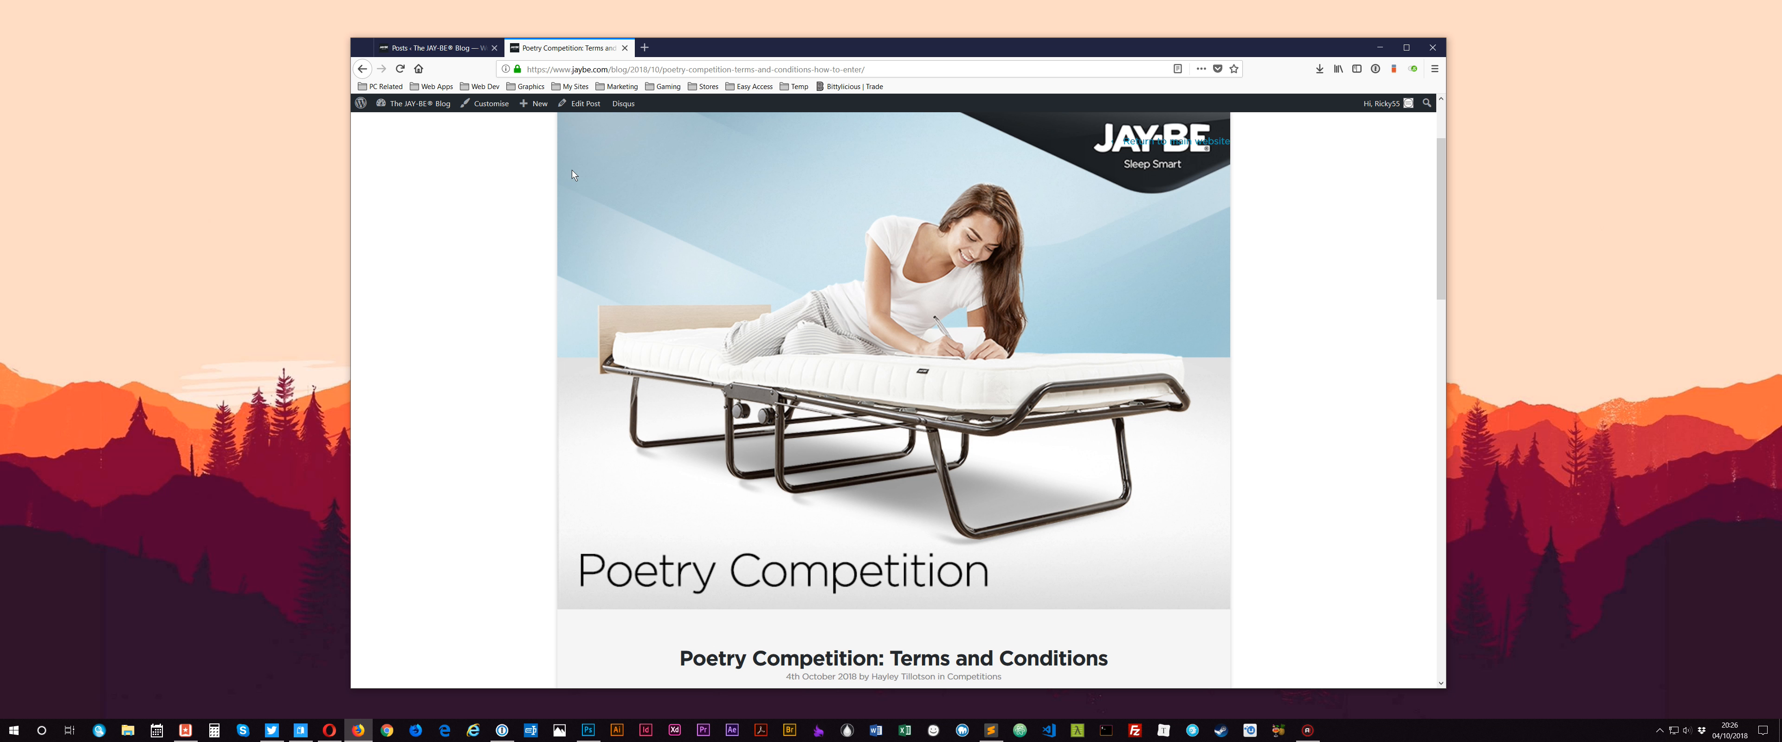
scroll(476, 208, up, 2)
scroll(477, 206, up, 2)
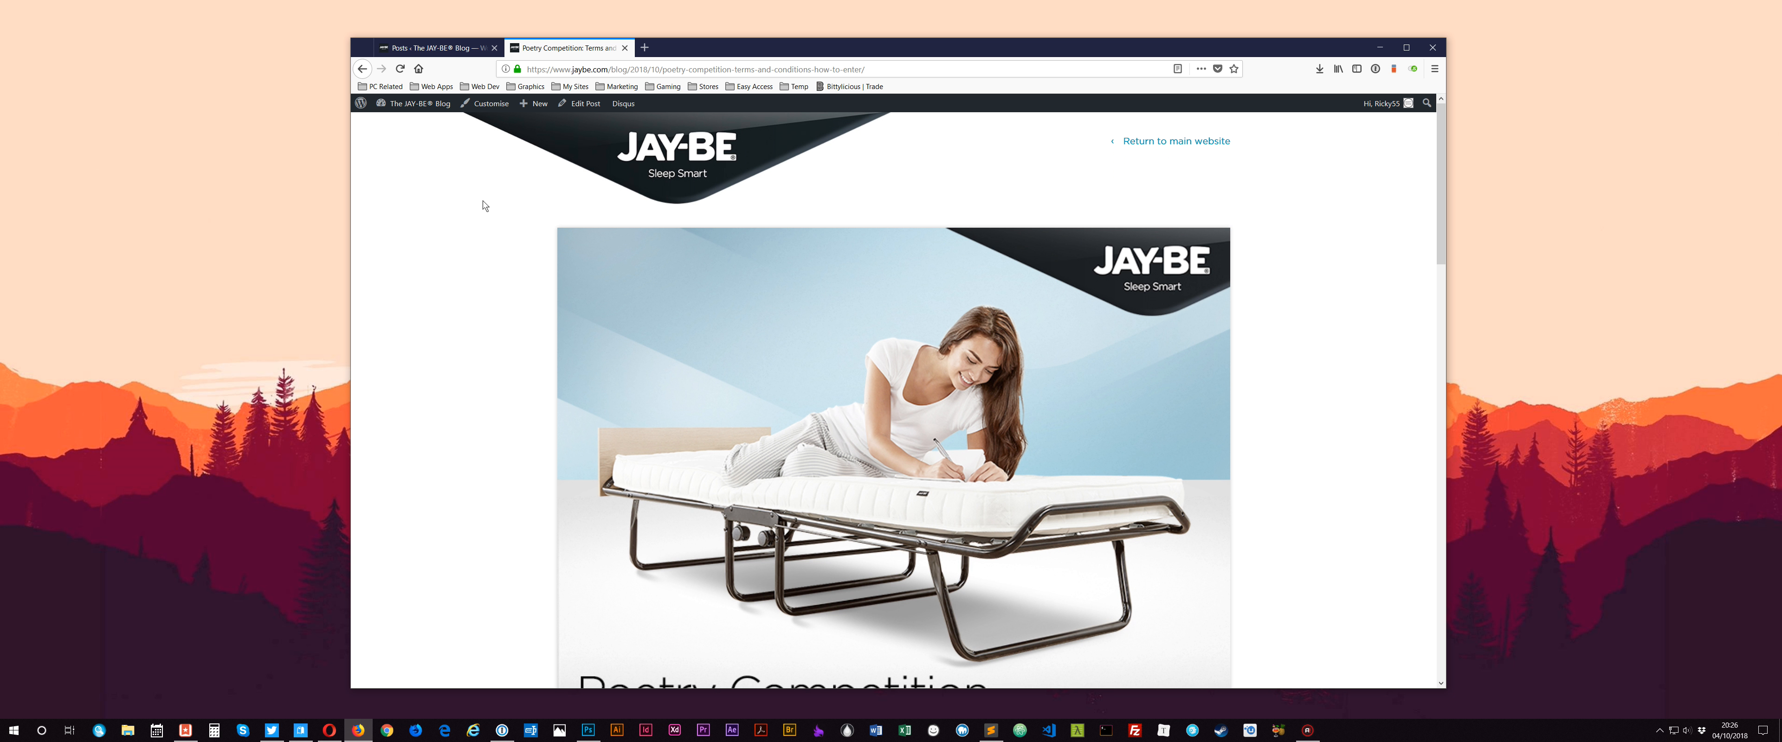
- Open the Poetry Competition: Terms and Conditions post for editing and start cropping its featured image
click(433, 48)
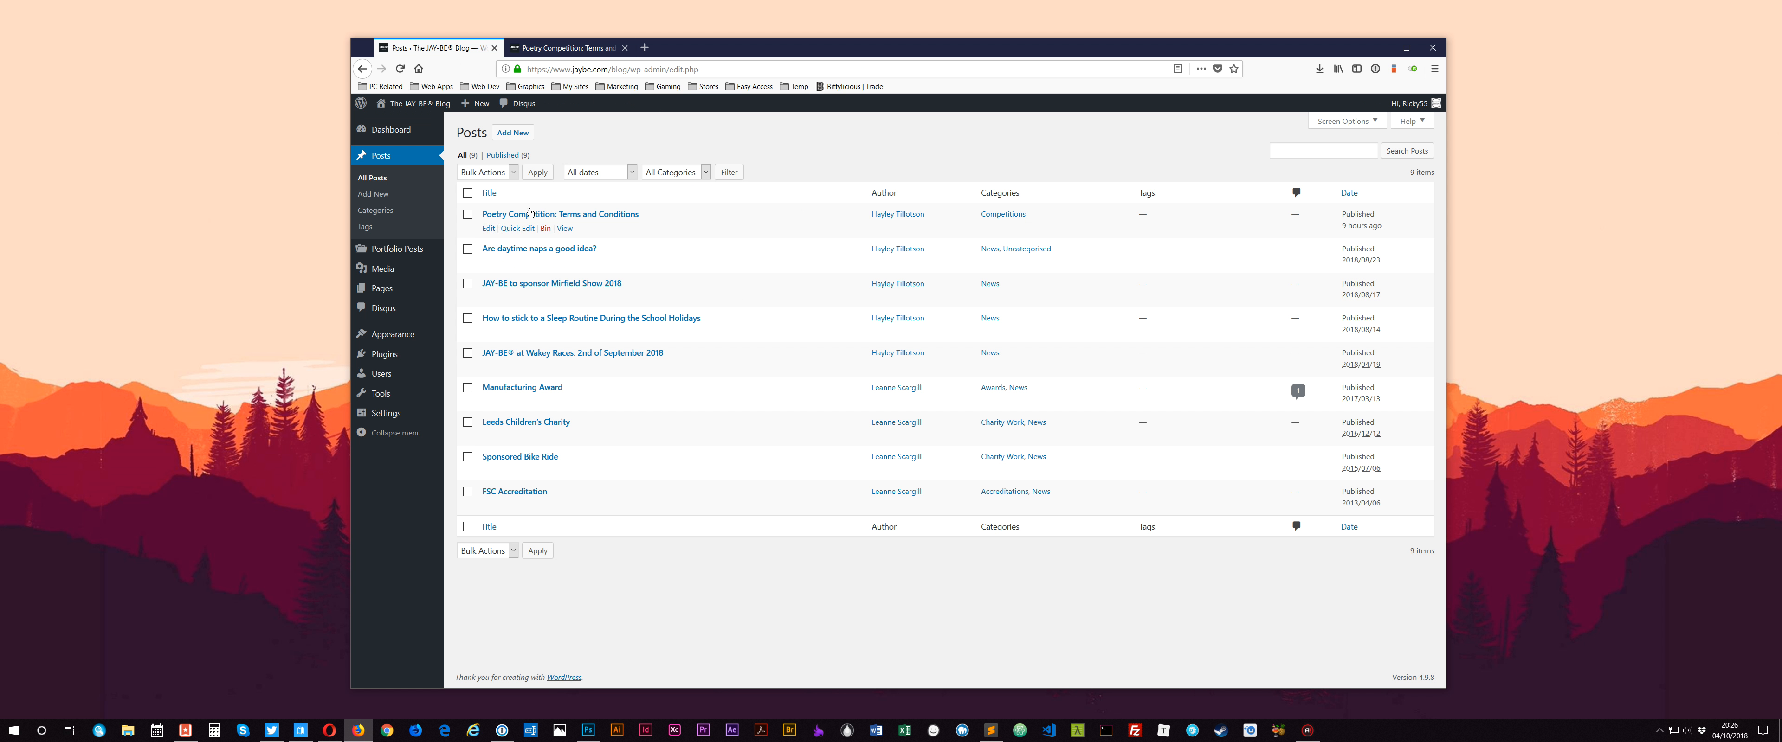
click(489, 229)
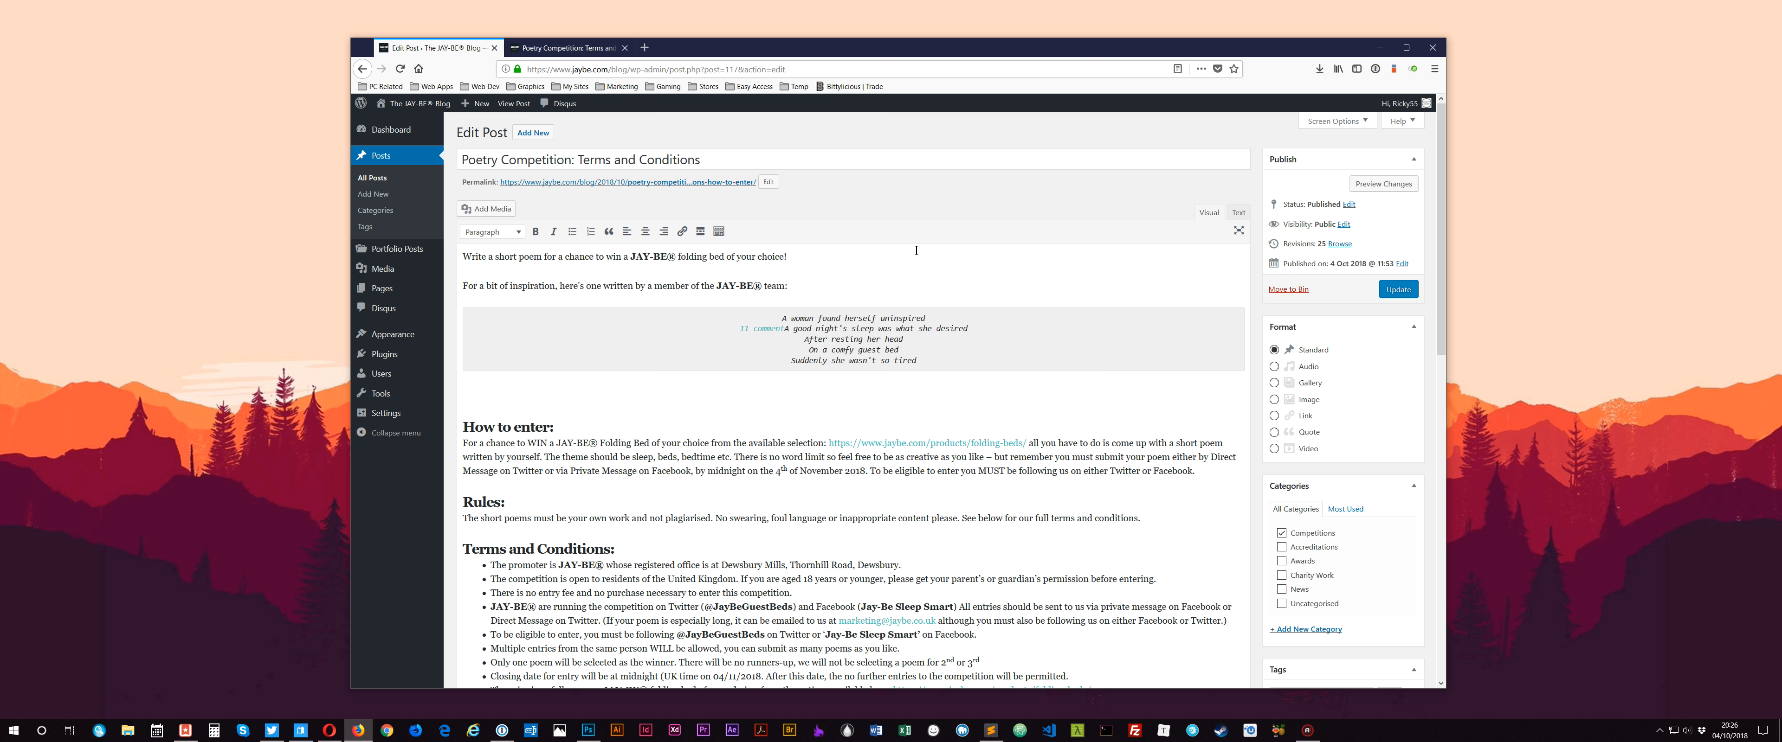
scroll(1130, 304, down, 5)
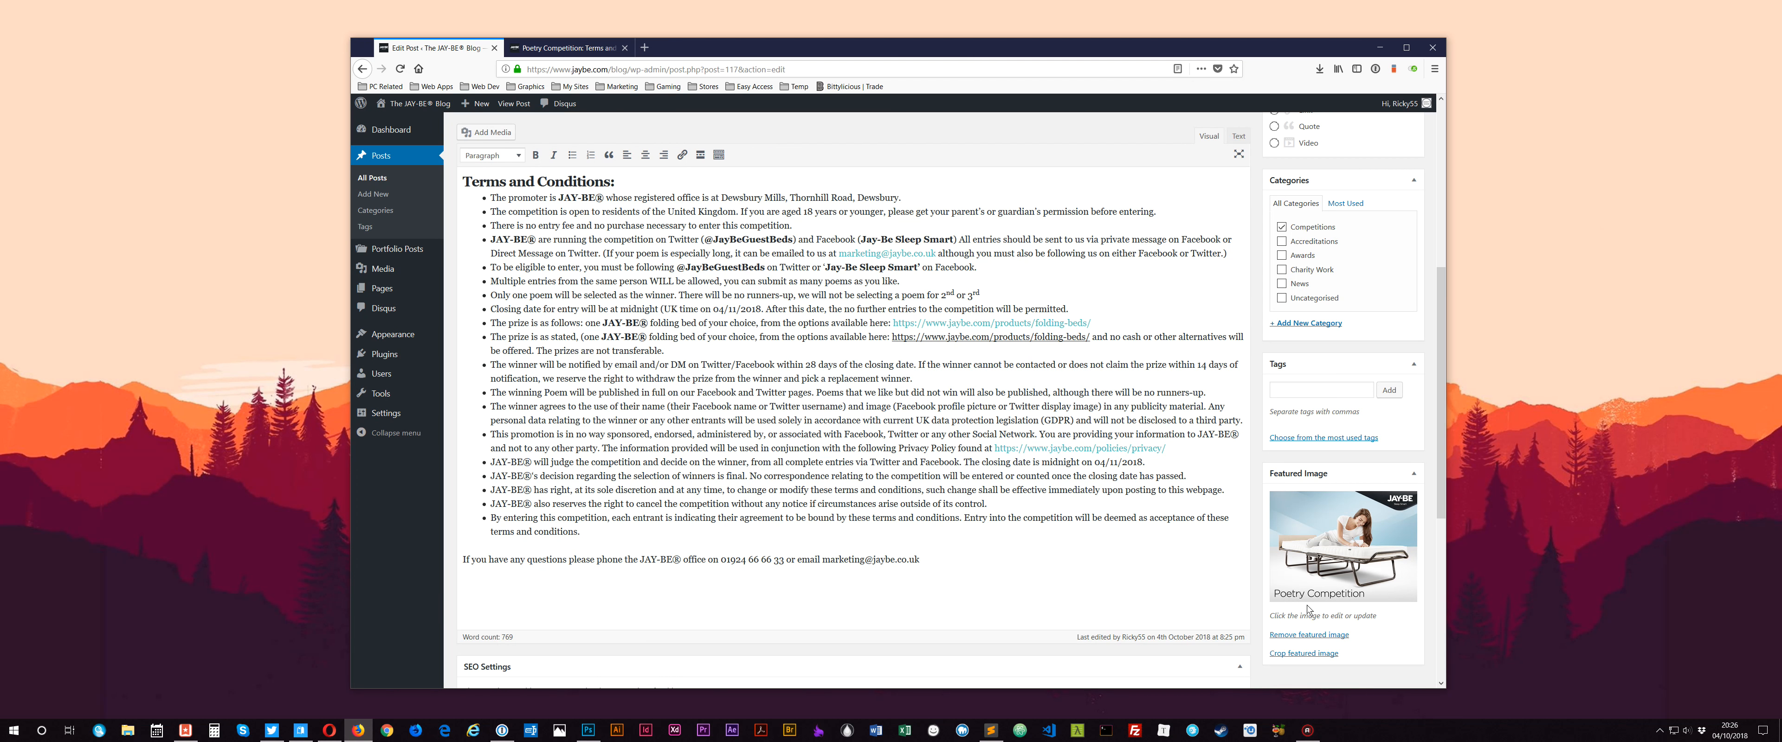
click(1302, 654)
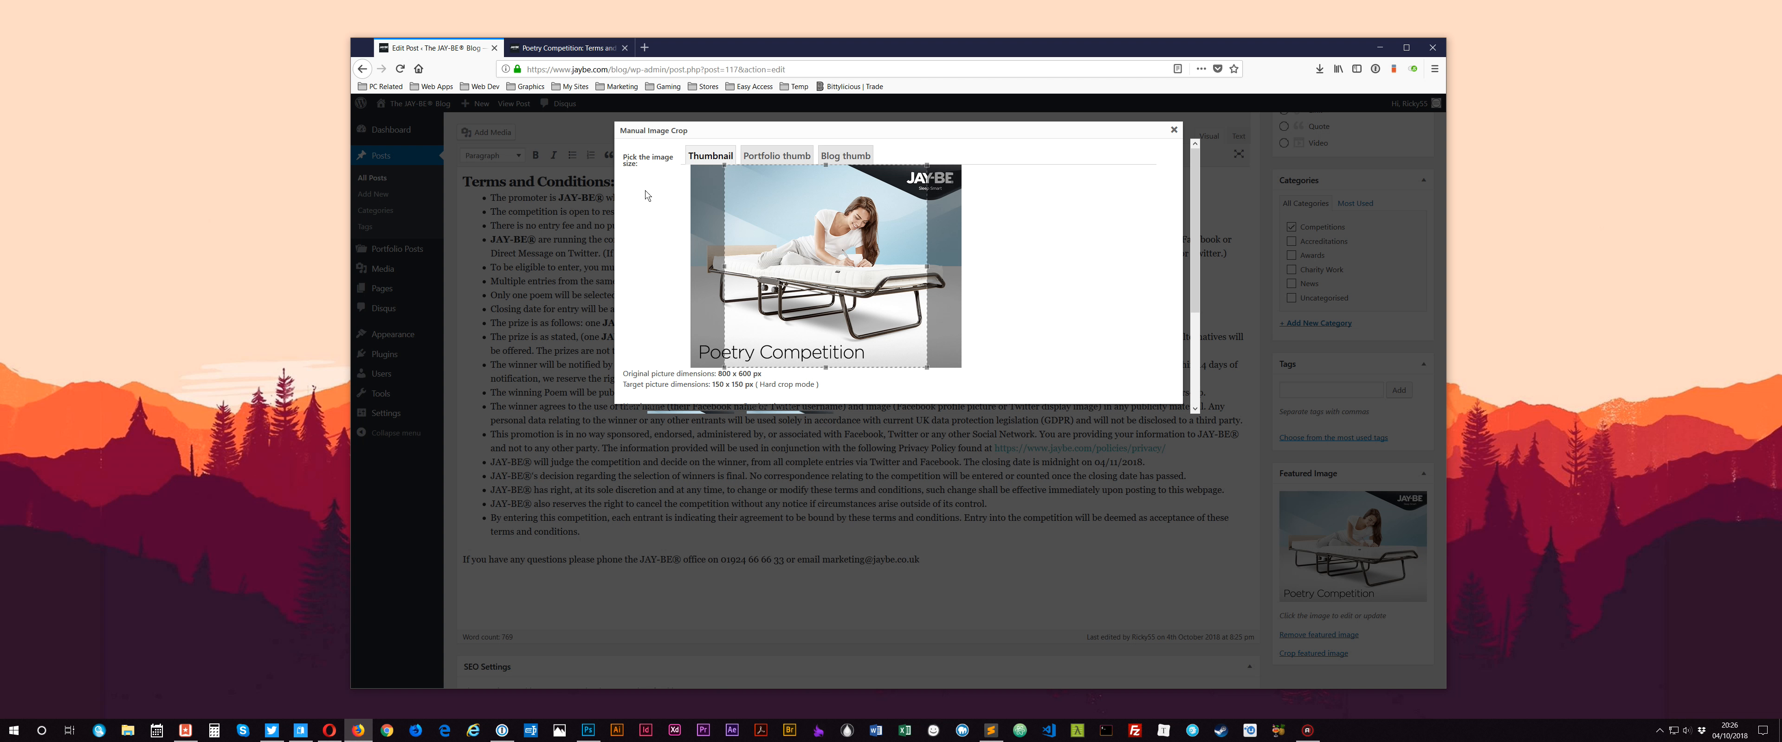
- Choose the Blog thumb size for the crop and compare it with the post's thumbnail on the live blog's front page
key(ctrl+Tab)
click(436, 48)
click(844, 157)
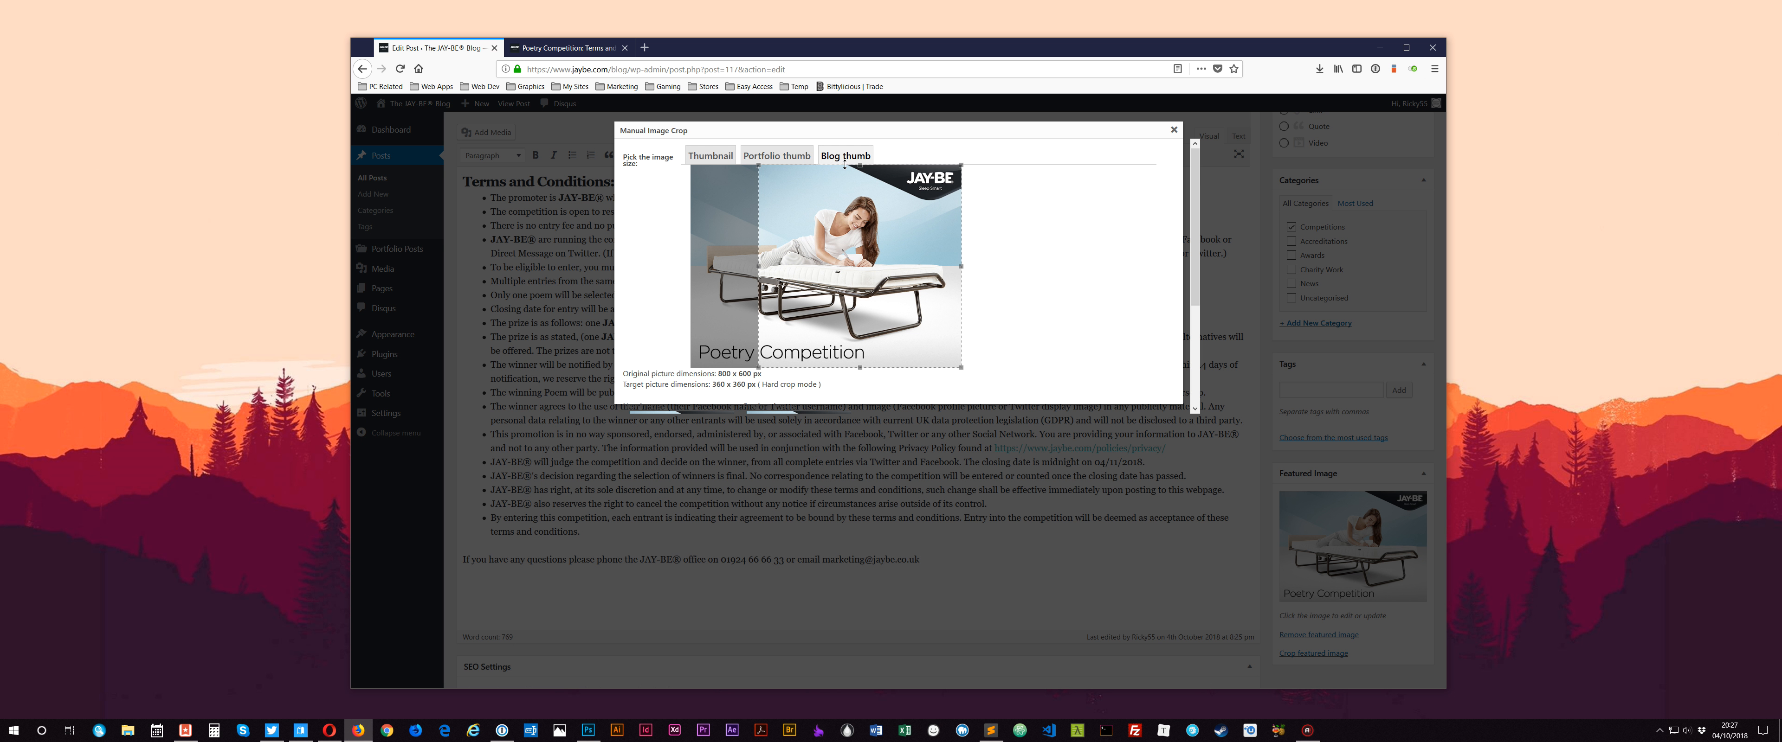
key(ctrl+Tab)
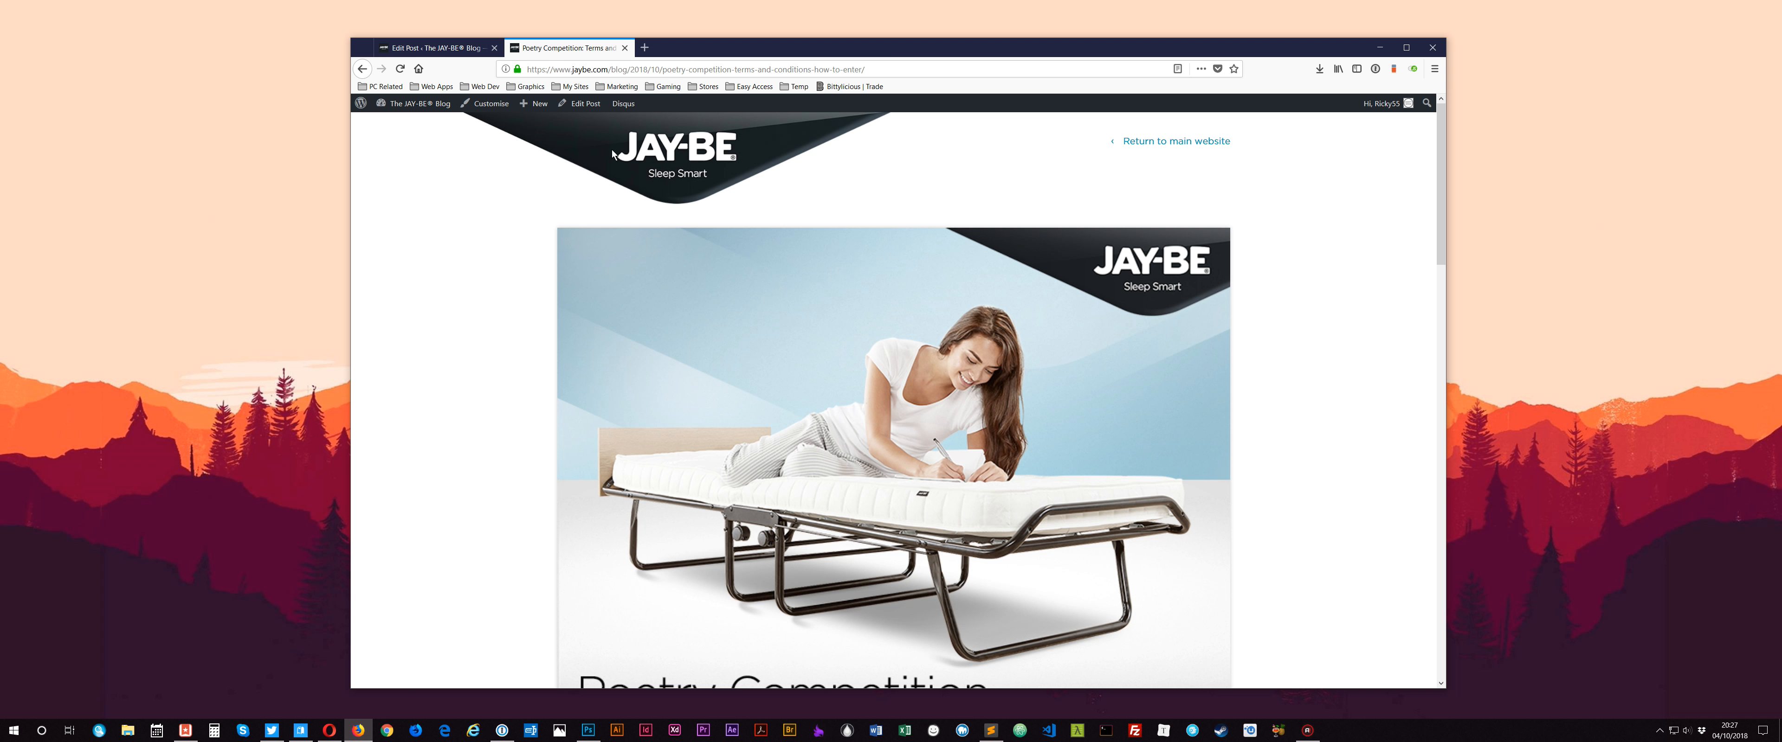
click(361, 69)
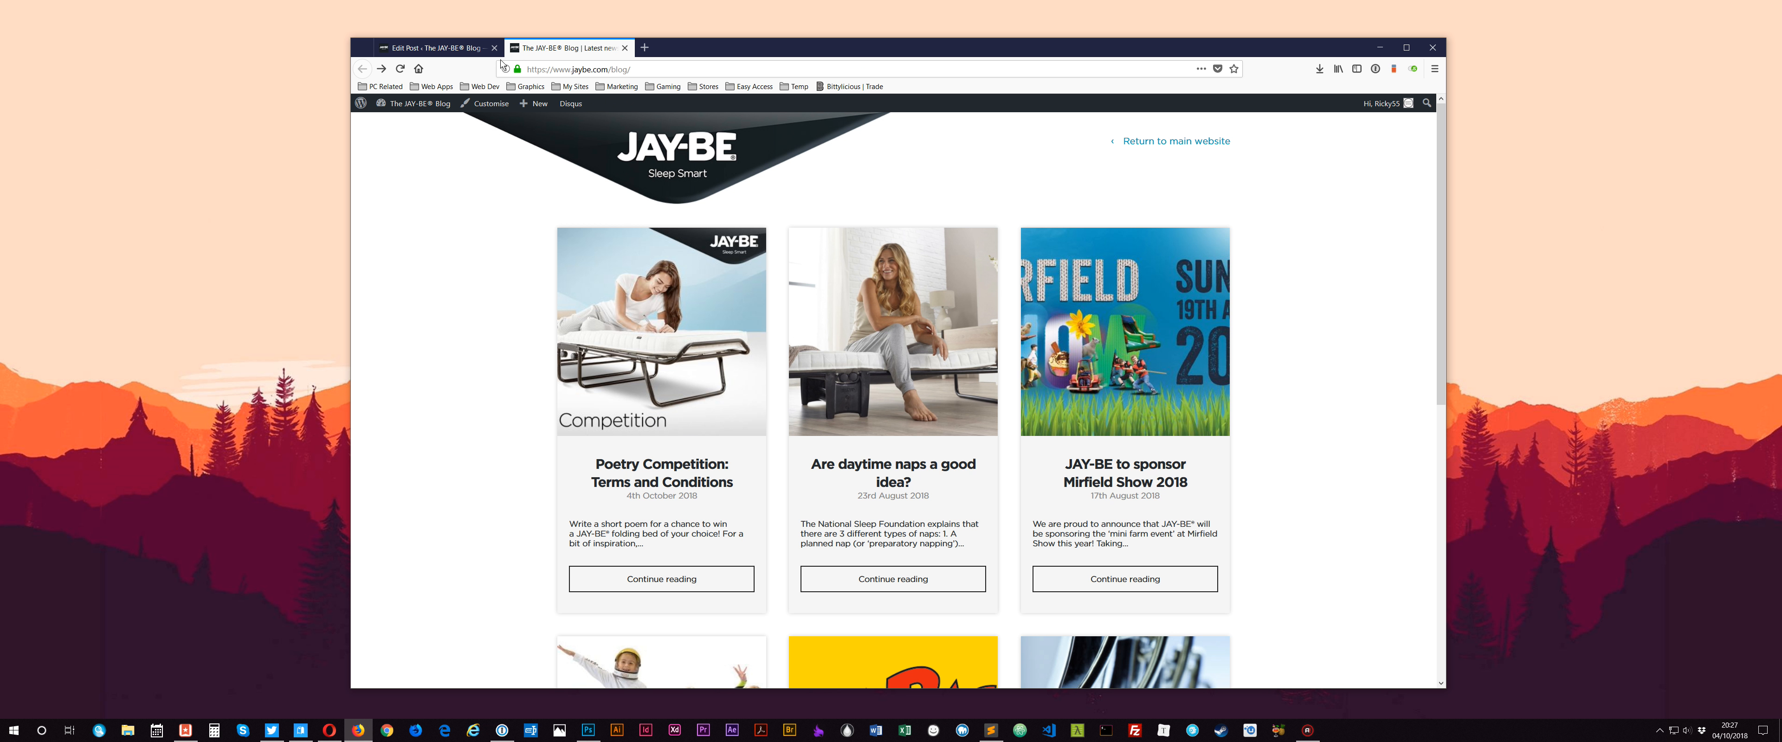
click(450, 48)
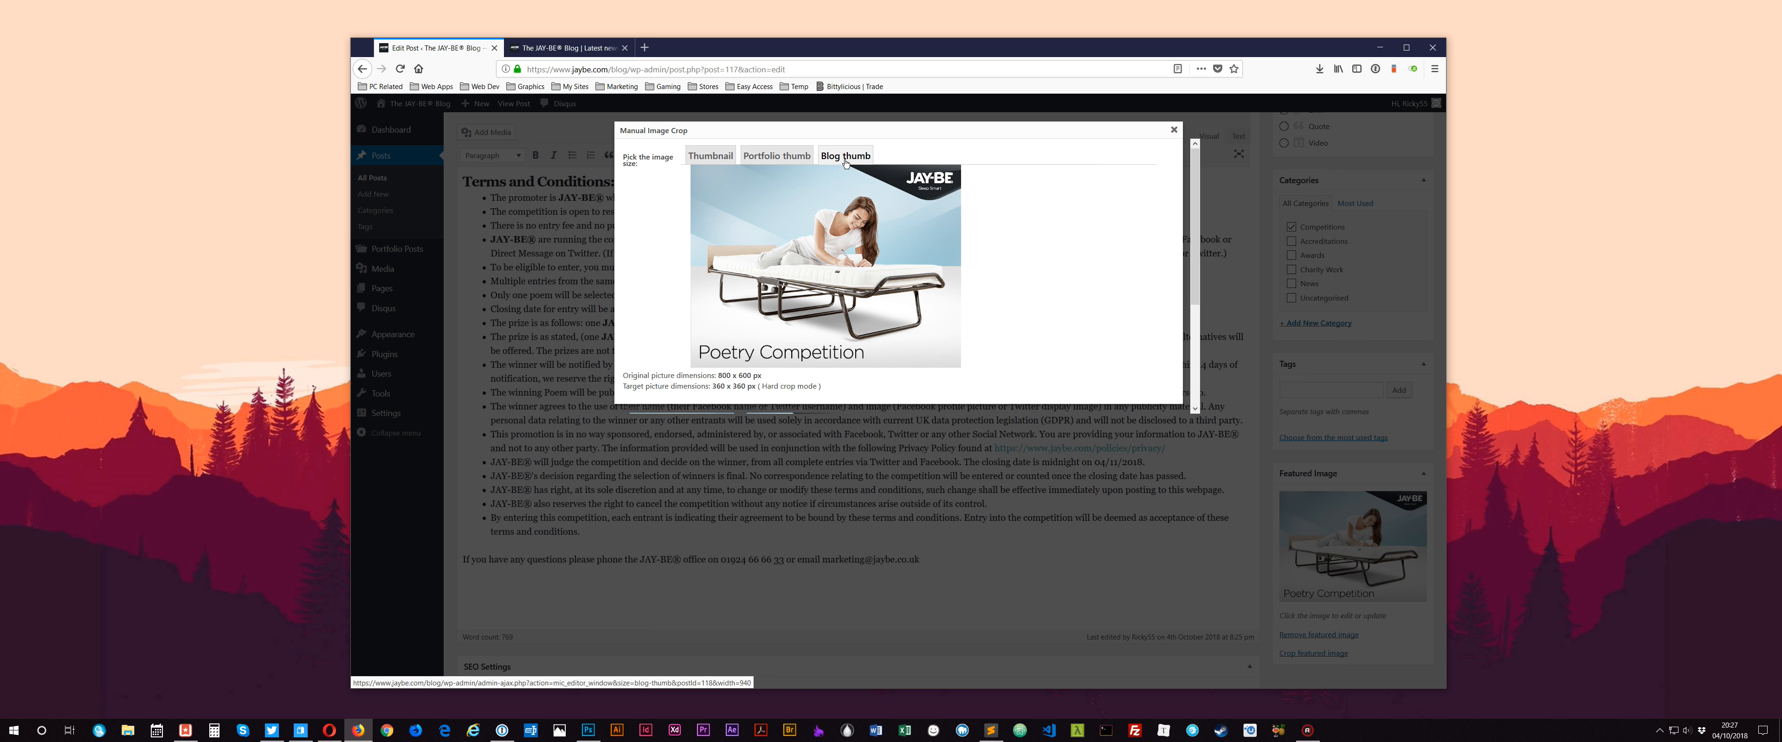
- Shrink the Blog thumb crop area around the woman and bed so it excludes the Poetry Competition caption, and apply the crop
drag(801, 302, 775, 270)
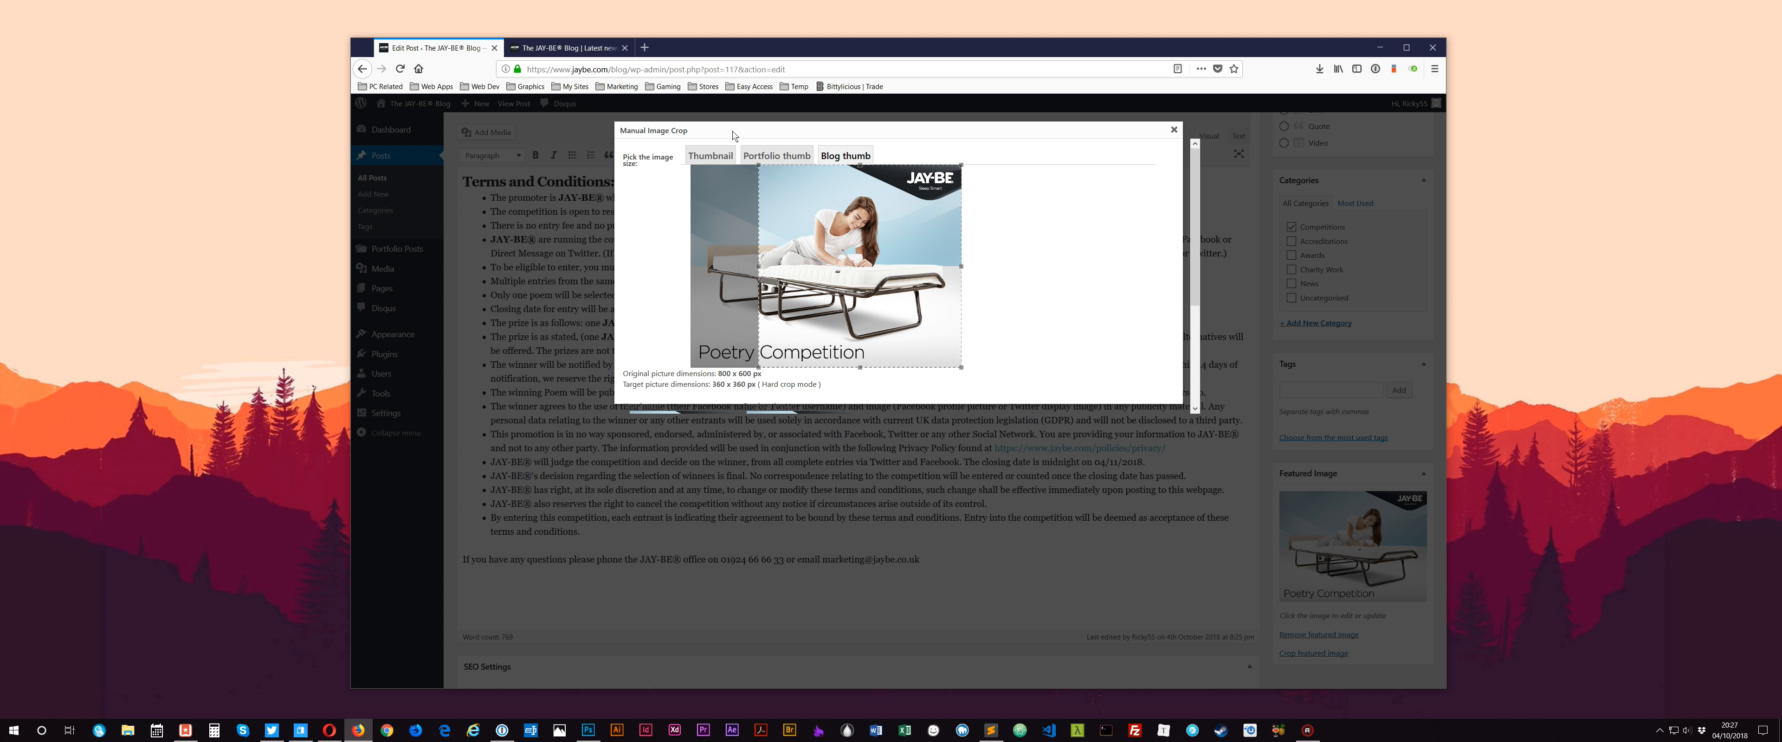
drag(759, 165, 789, 195)
drag(847, 238, 863, 200)
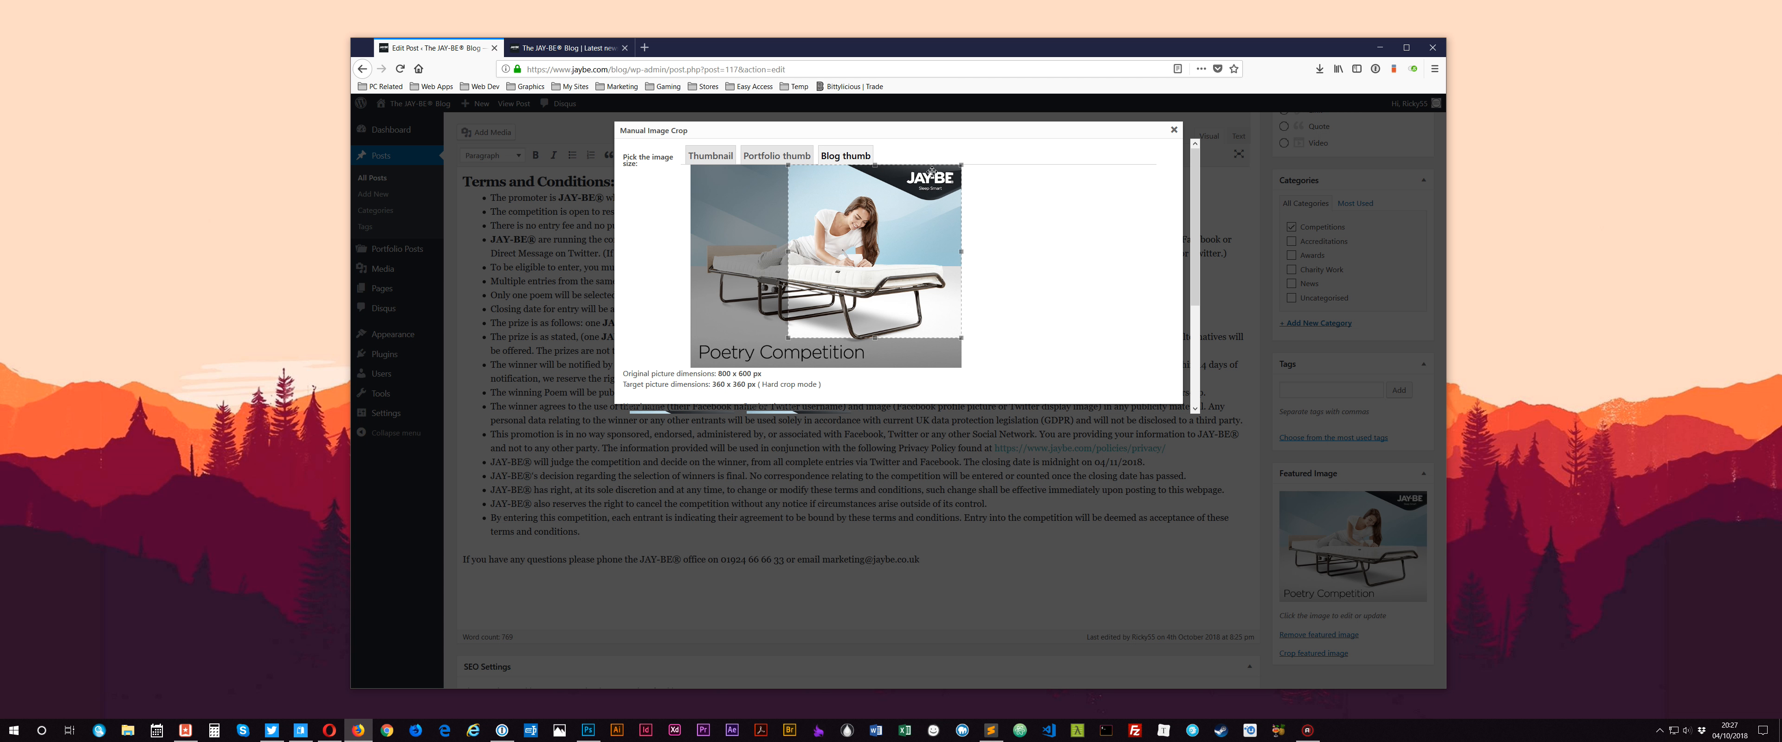
drag(787, 338, 783, 342)
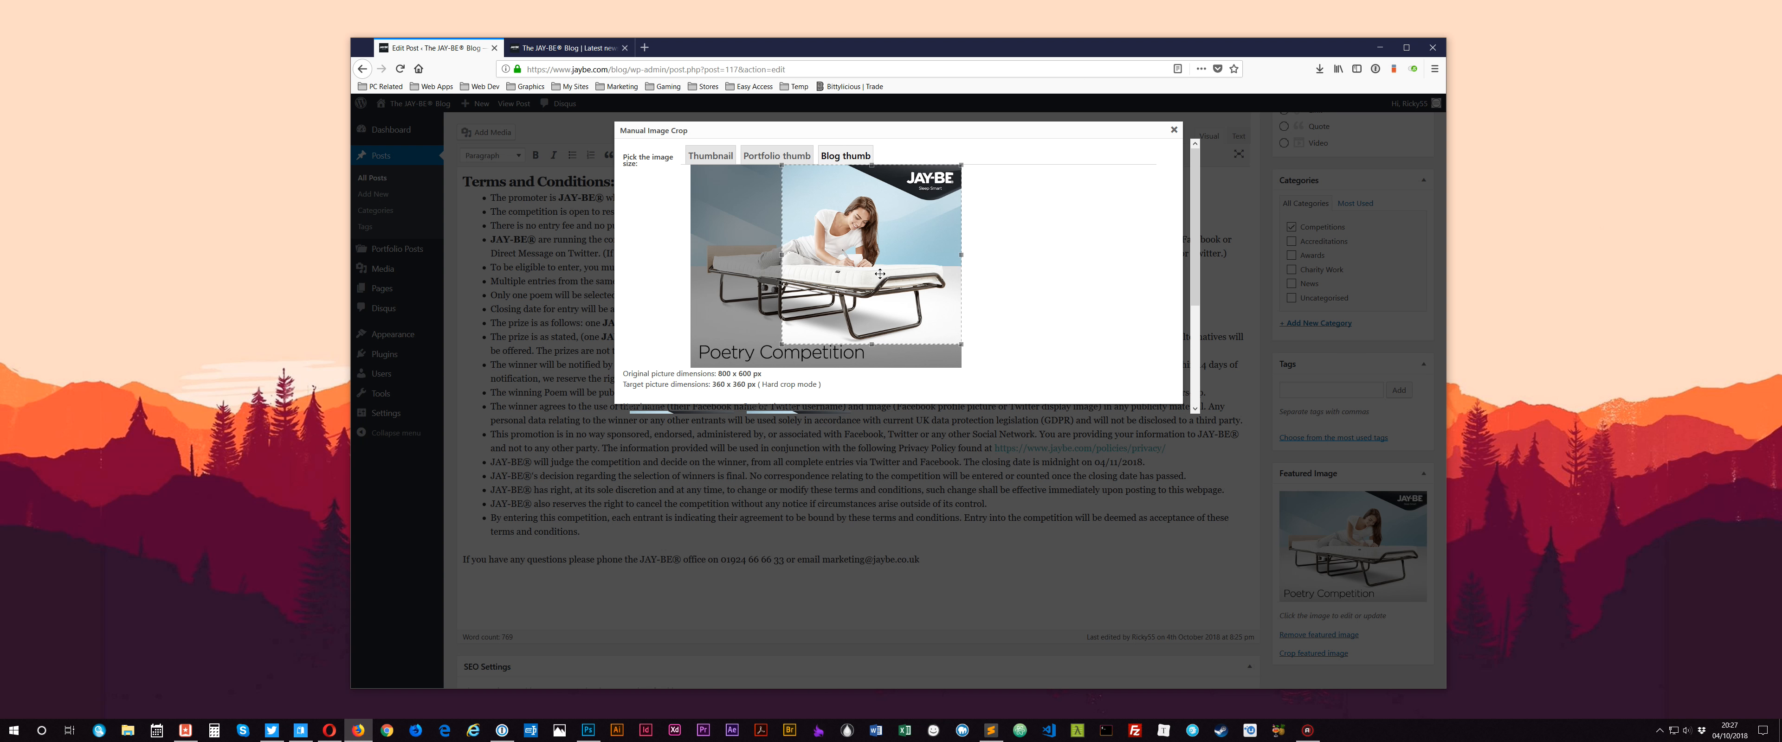
scroll(1026, 267, down, 3)
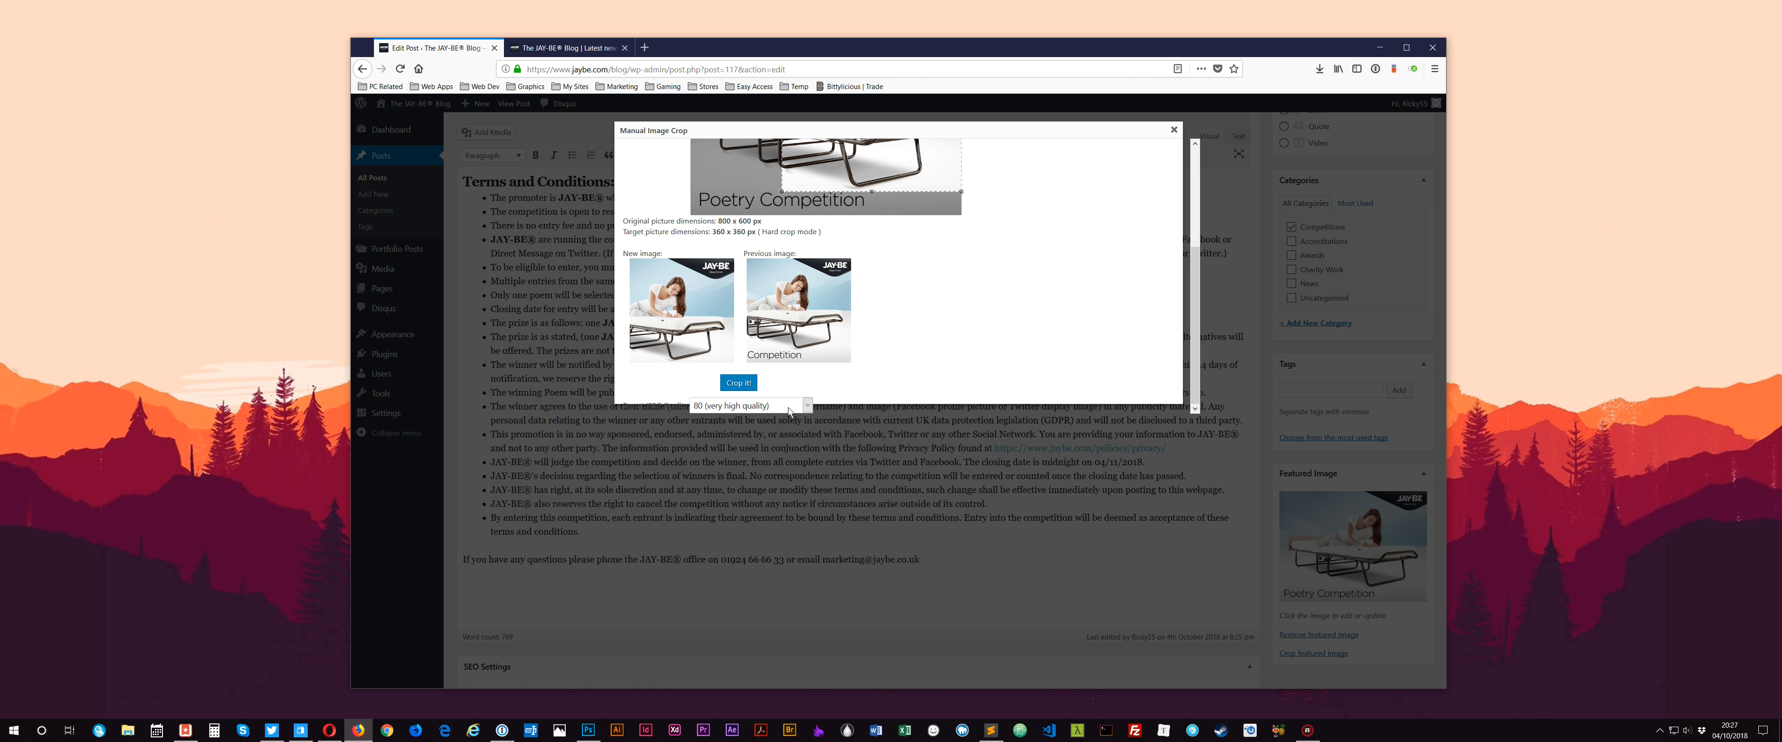
click(739, 385)
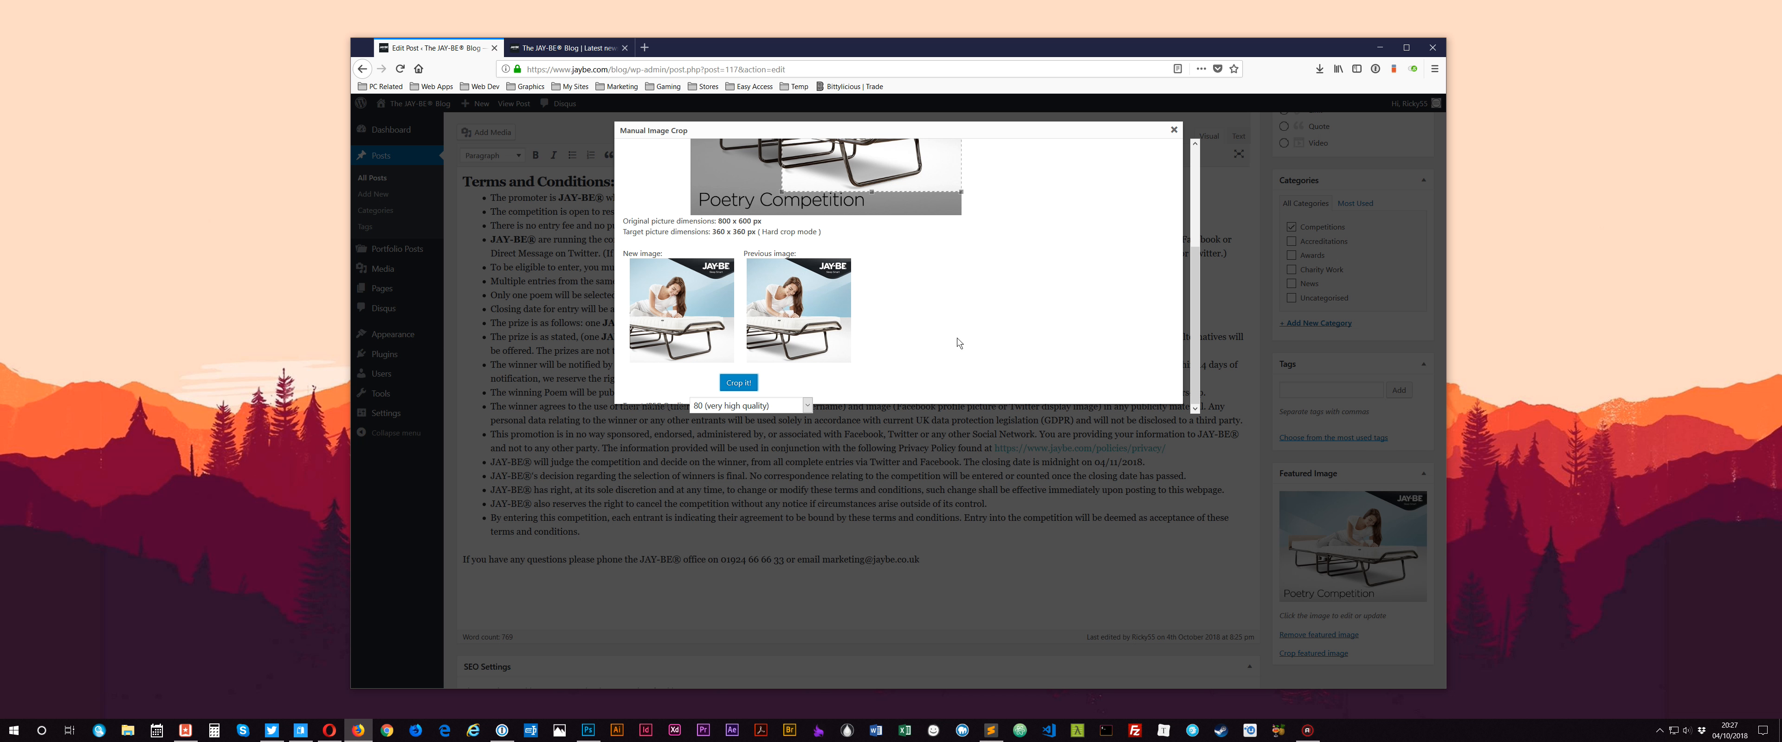
- Close the image crop window and update the published post
click(1174, 130)
scroll(1335, 332, up, 5)
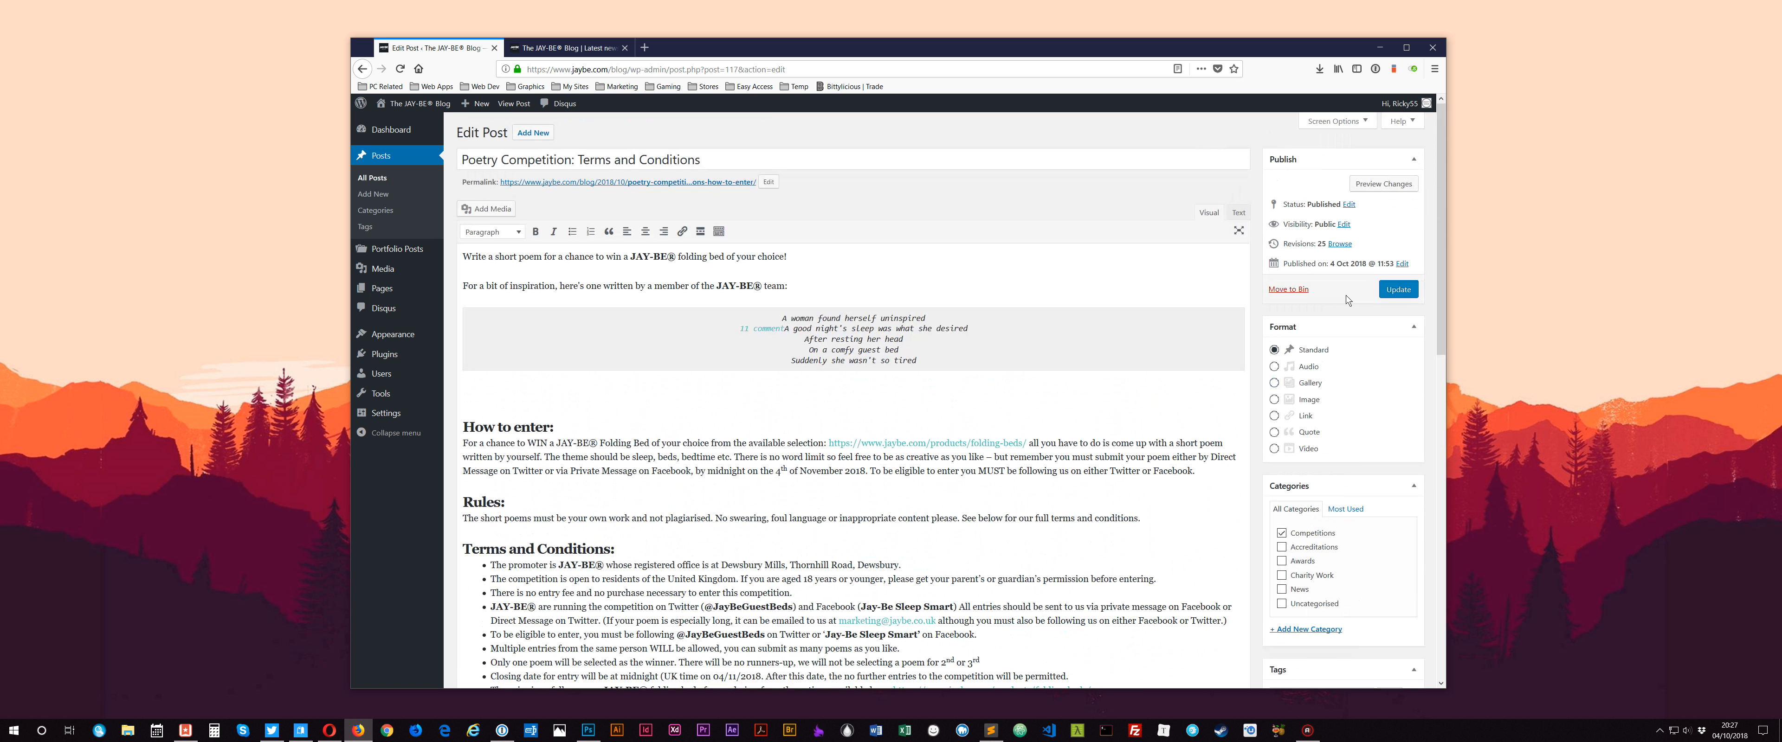
click(1398, 291)
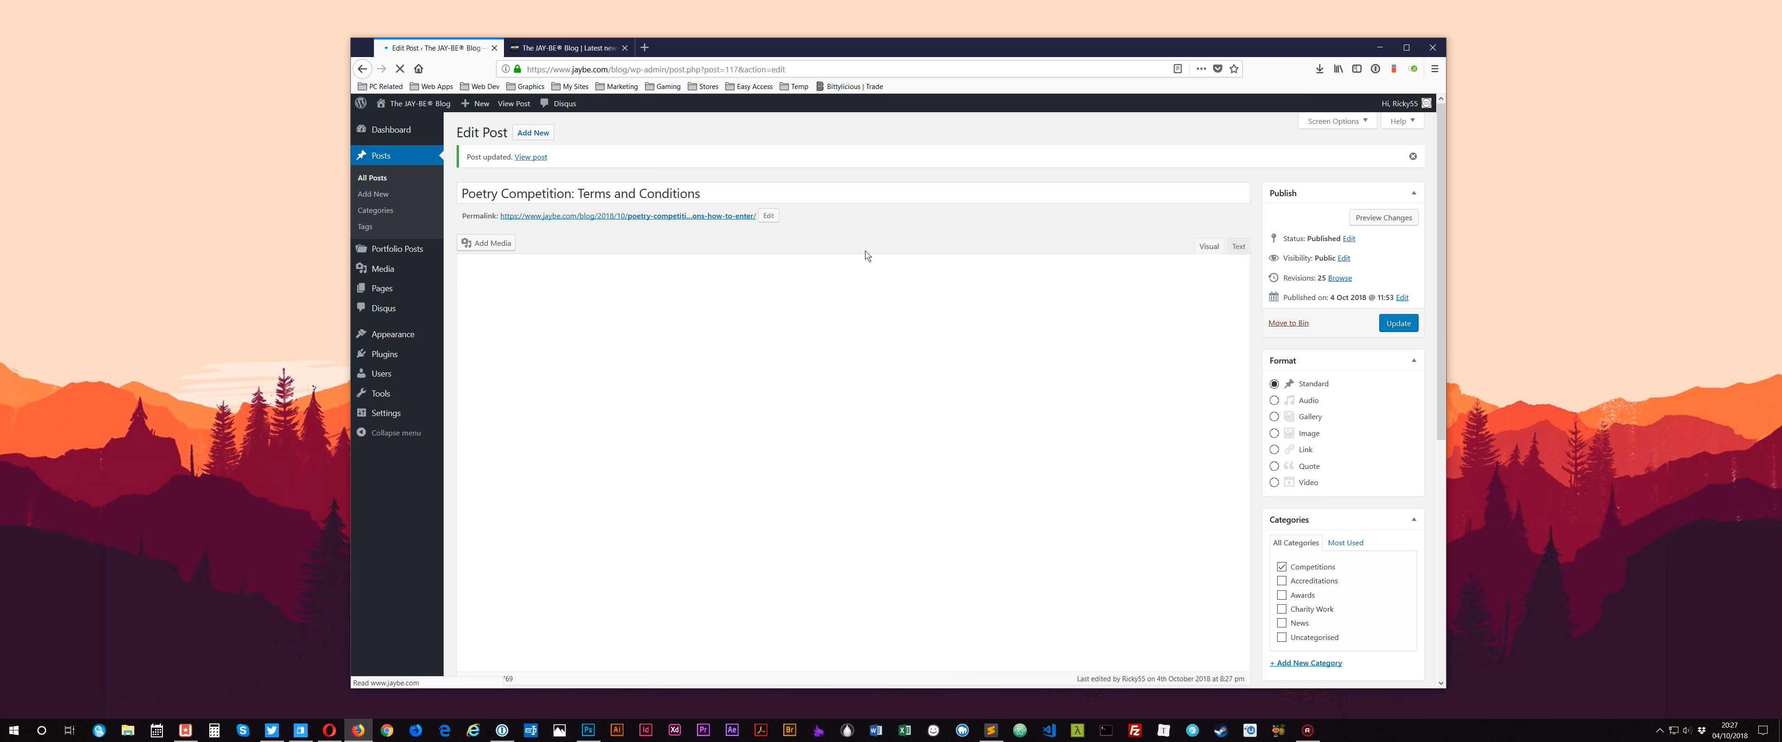
- Reload the blog's front page and check the Poetry Competition thumbnail alongside the other post thumbnails
click(565, 48)
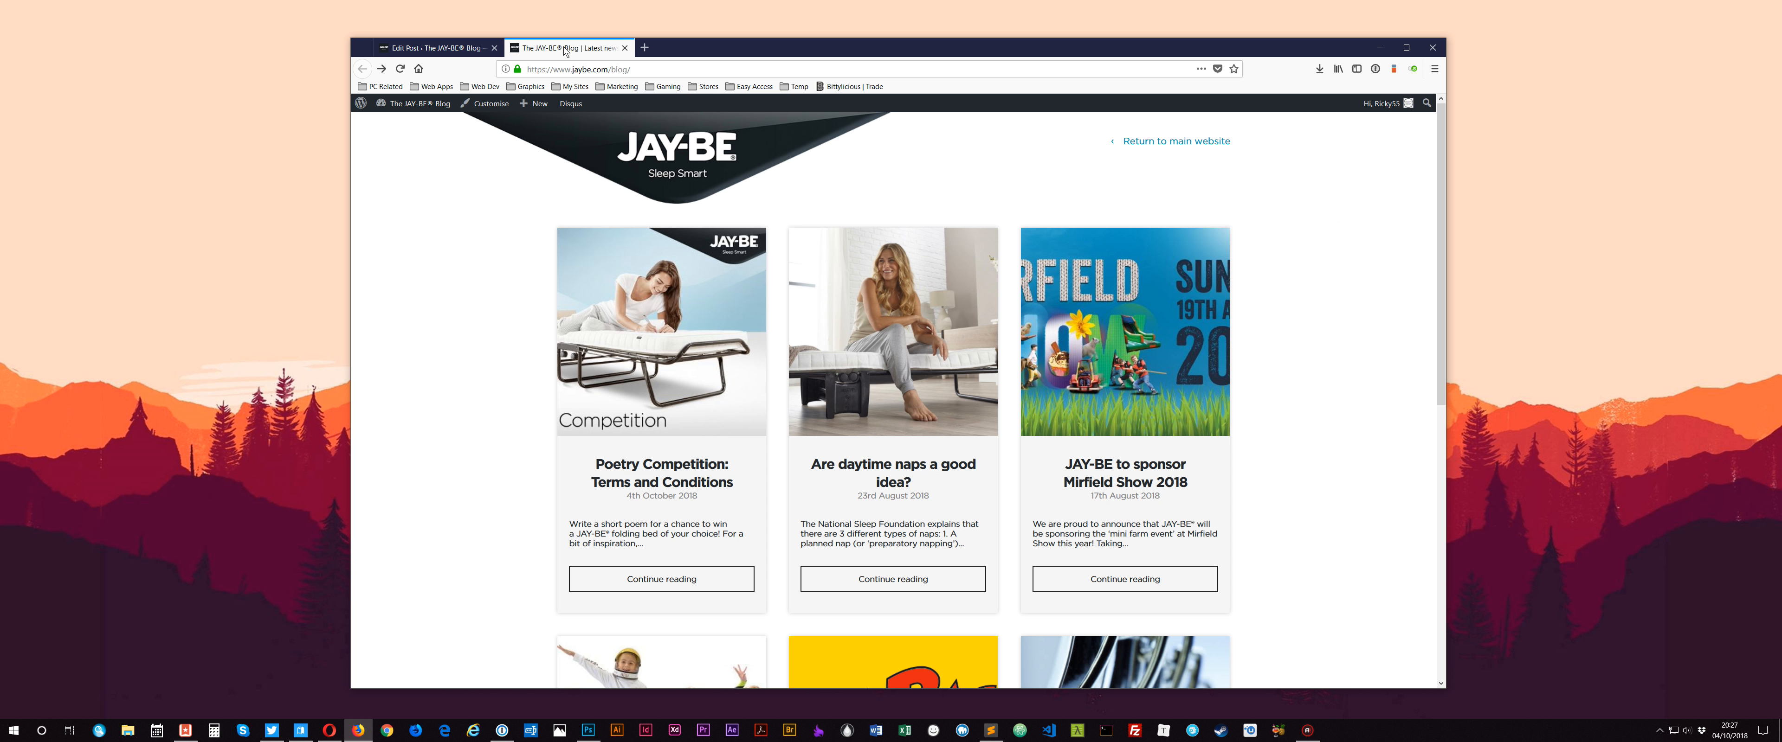
right_click(442, 313)
click(511, 325)
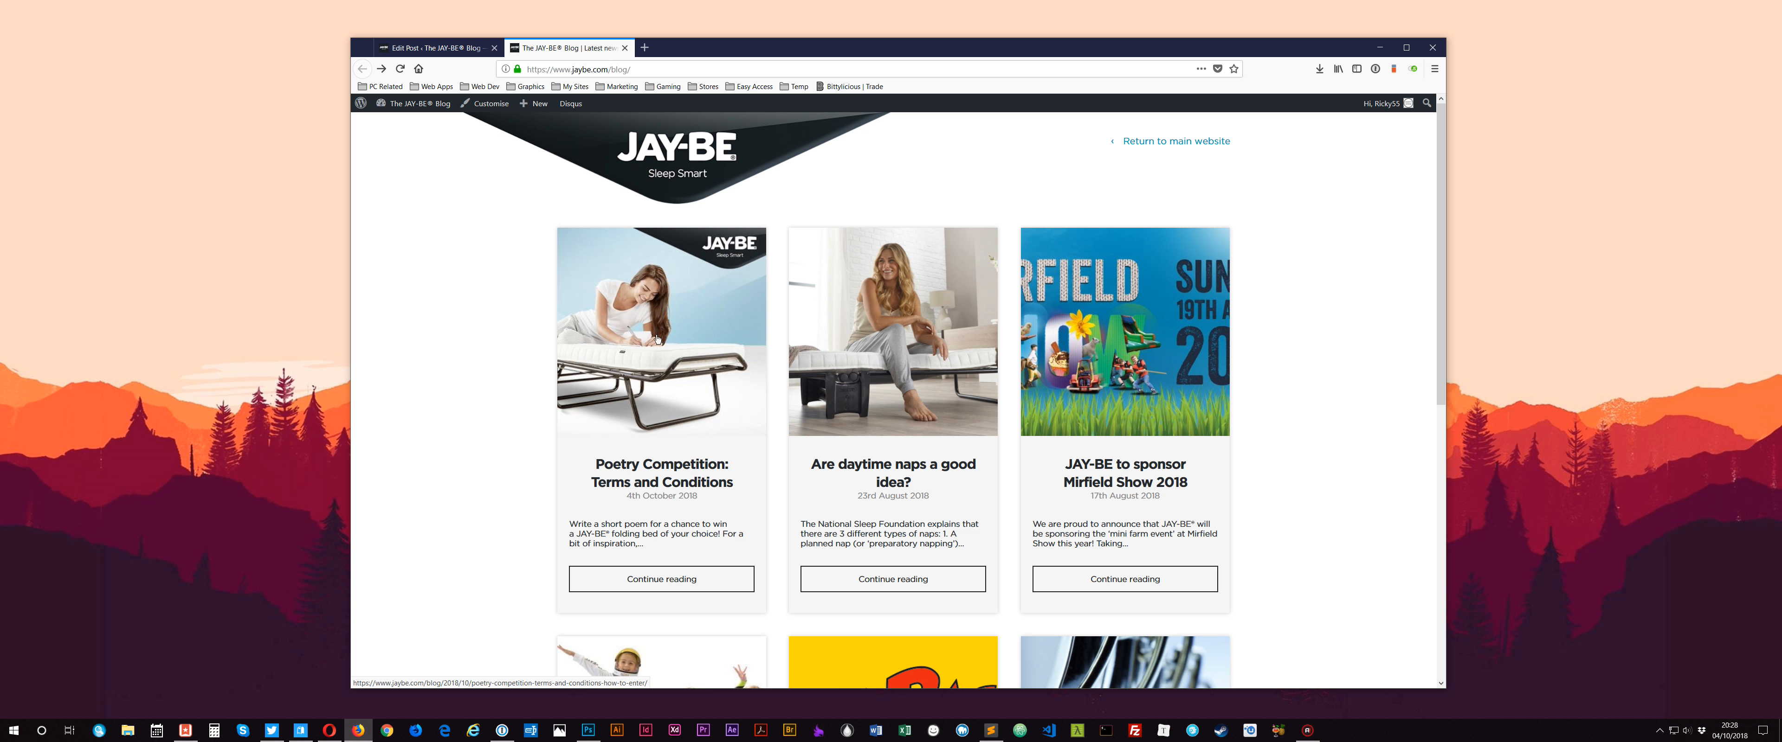
scroll(498, 394, down, 3)
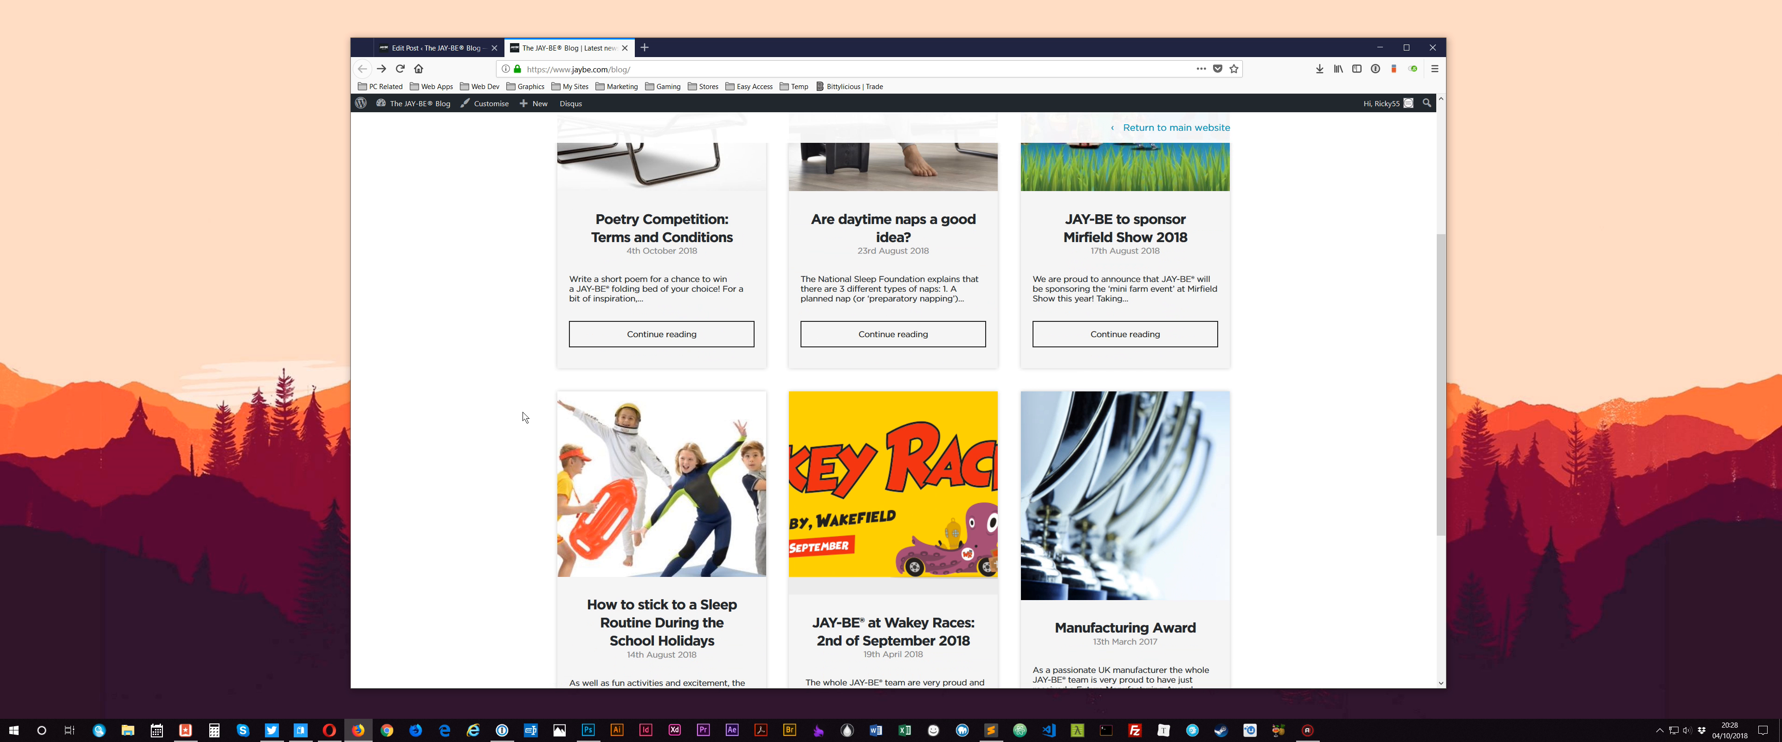
scroll(453, 405, down, 5)
scroll(457, 415, up, 6)
scroll(455, 420, up, 3)
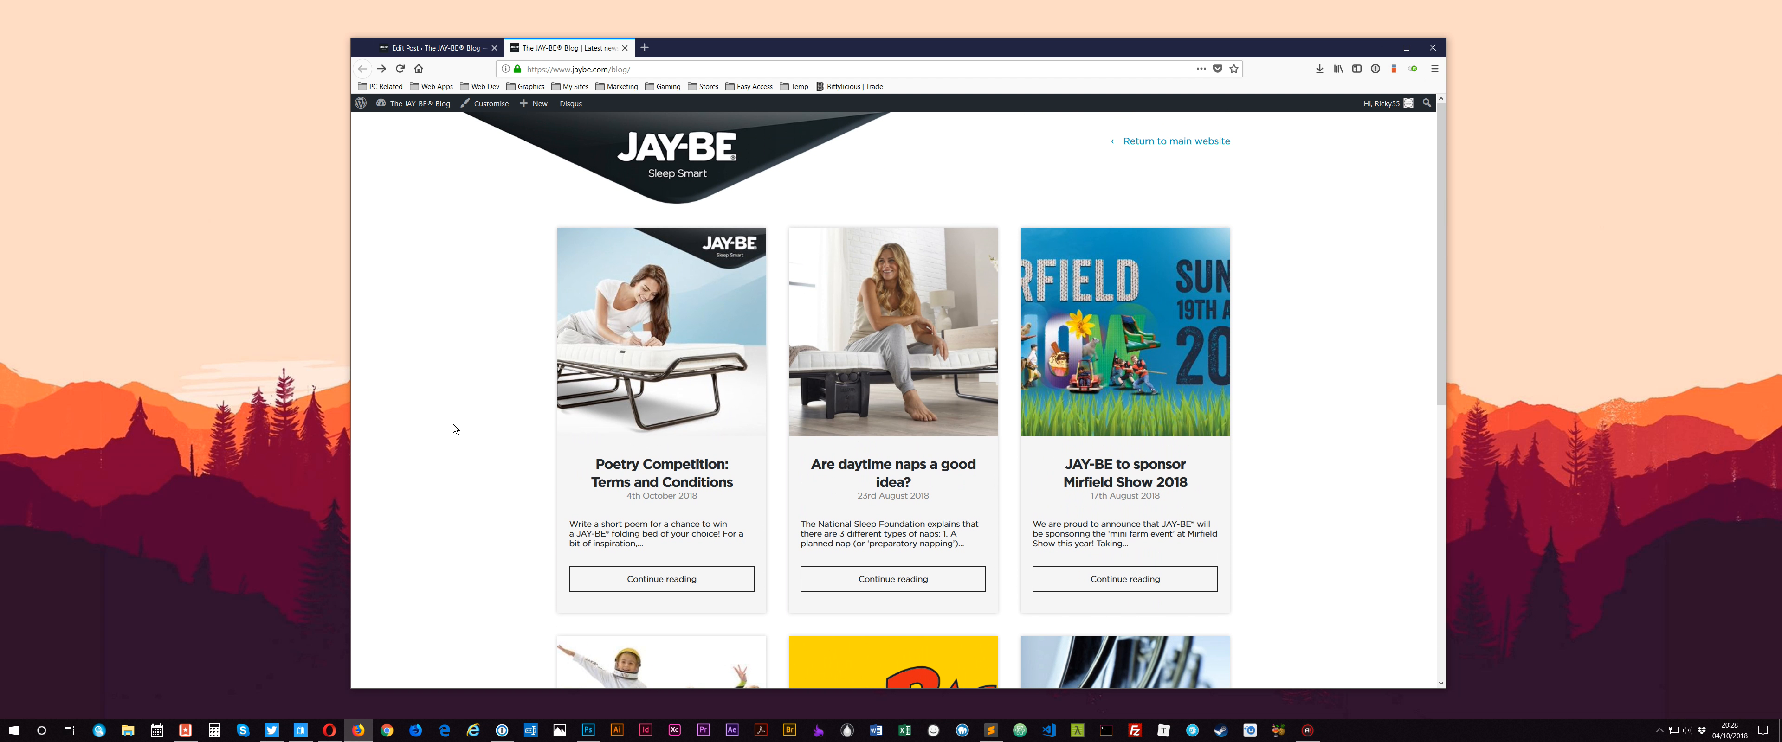
- Return the admin area to the posts list and open How to stick to a Sleep Routine During the School Holidays on the blog
click(424, 48)
click(370, 156)
click(564, 48)
scroll(747, 475, down, 6)
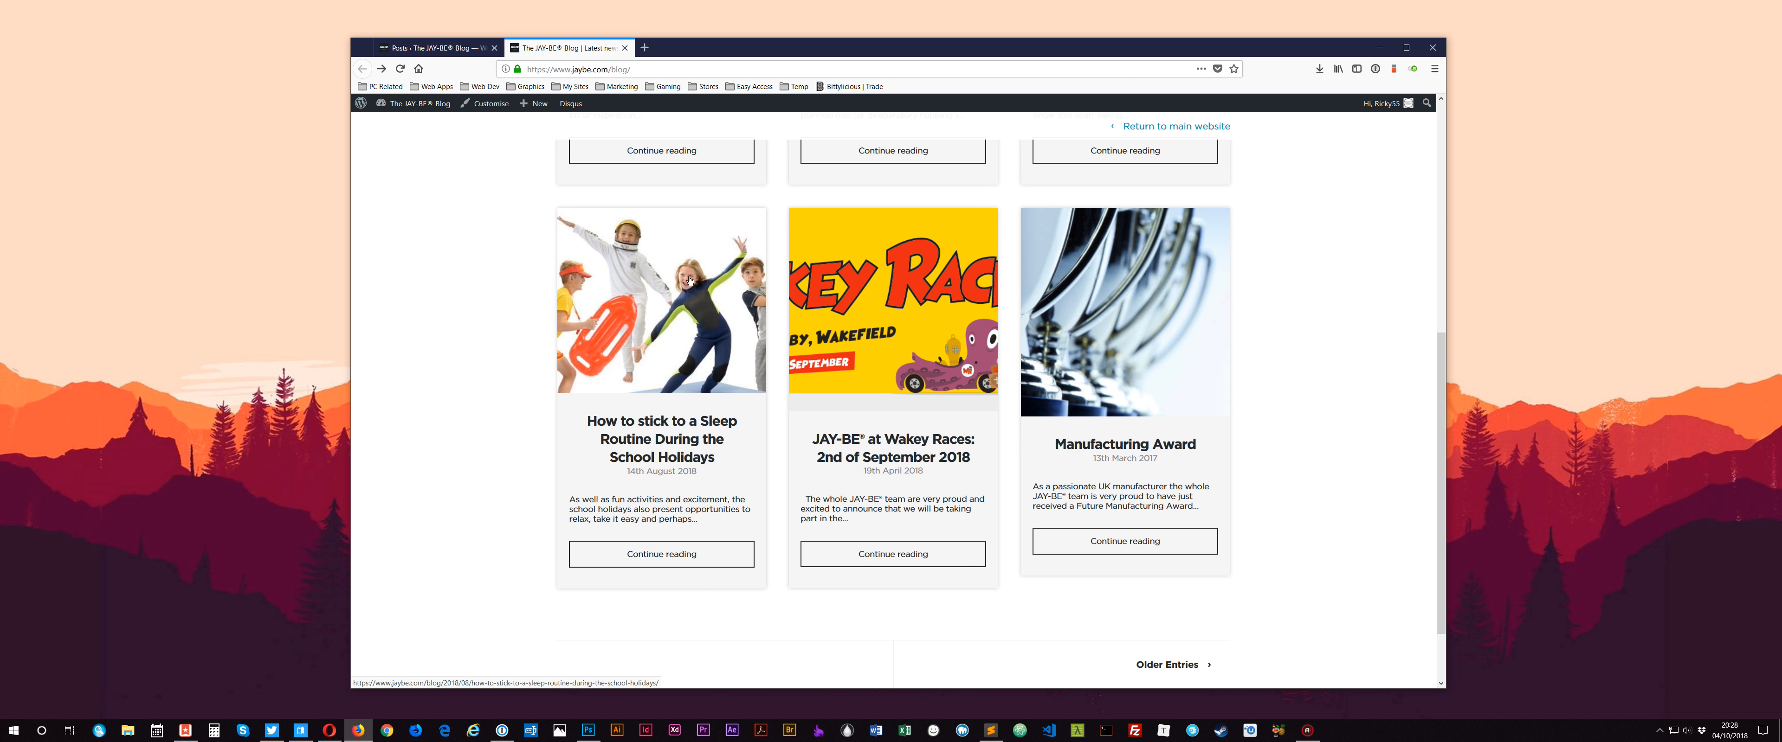
click(688, 304)
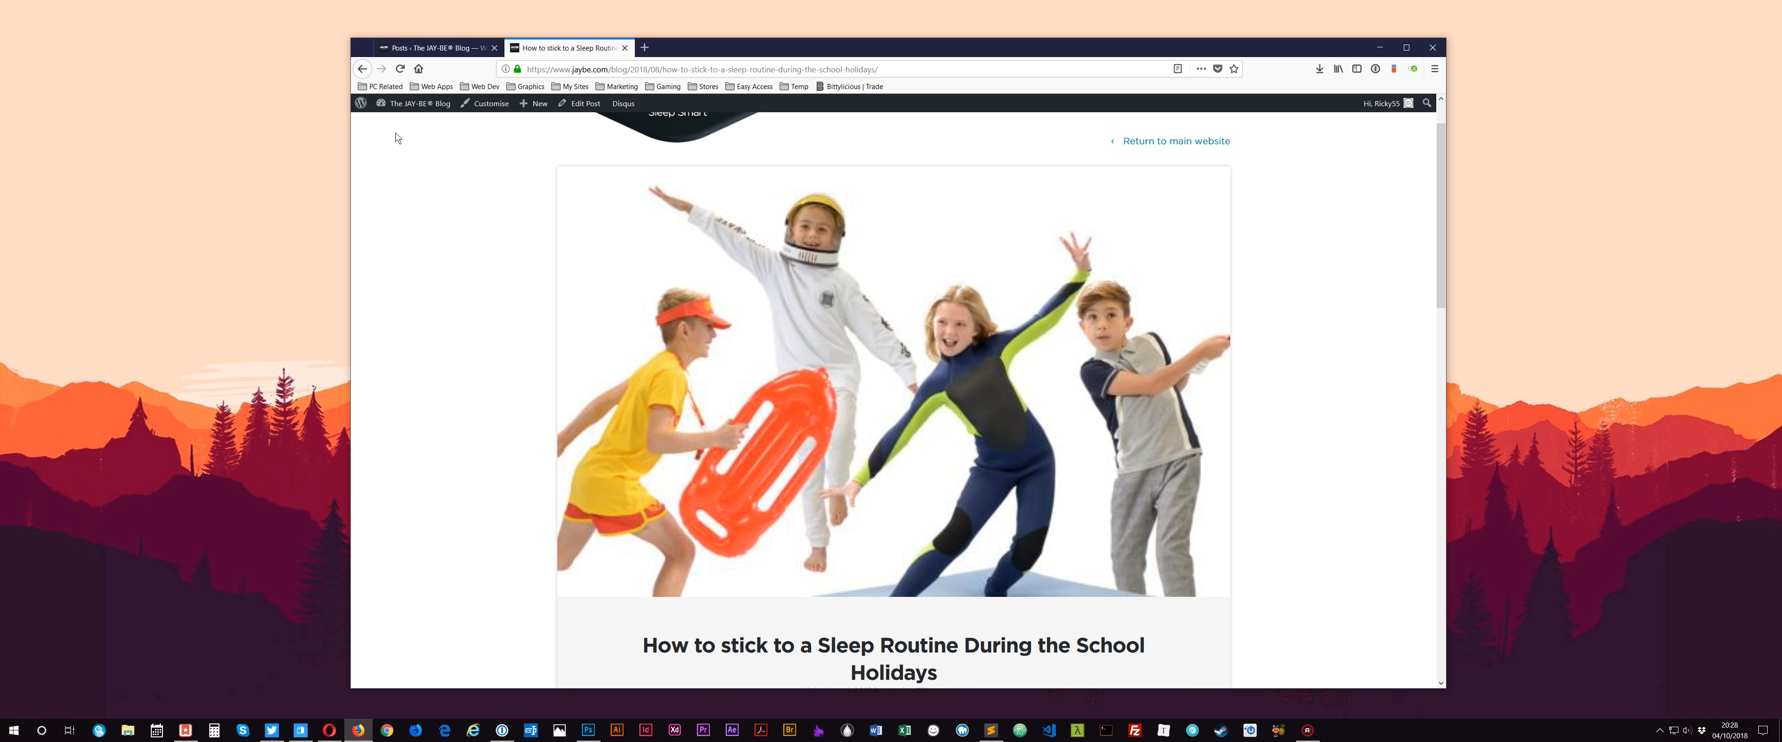
- Examine the sleep routine post's featured image on the live blog, and return to the admin posts list
click(443, 48)
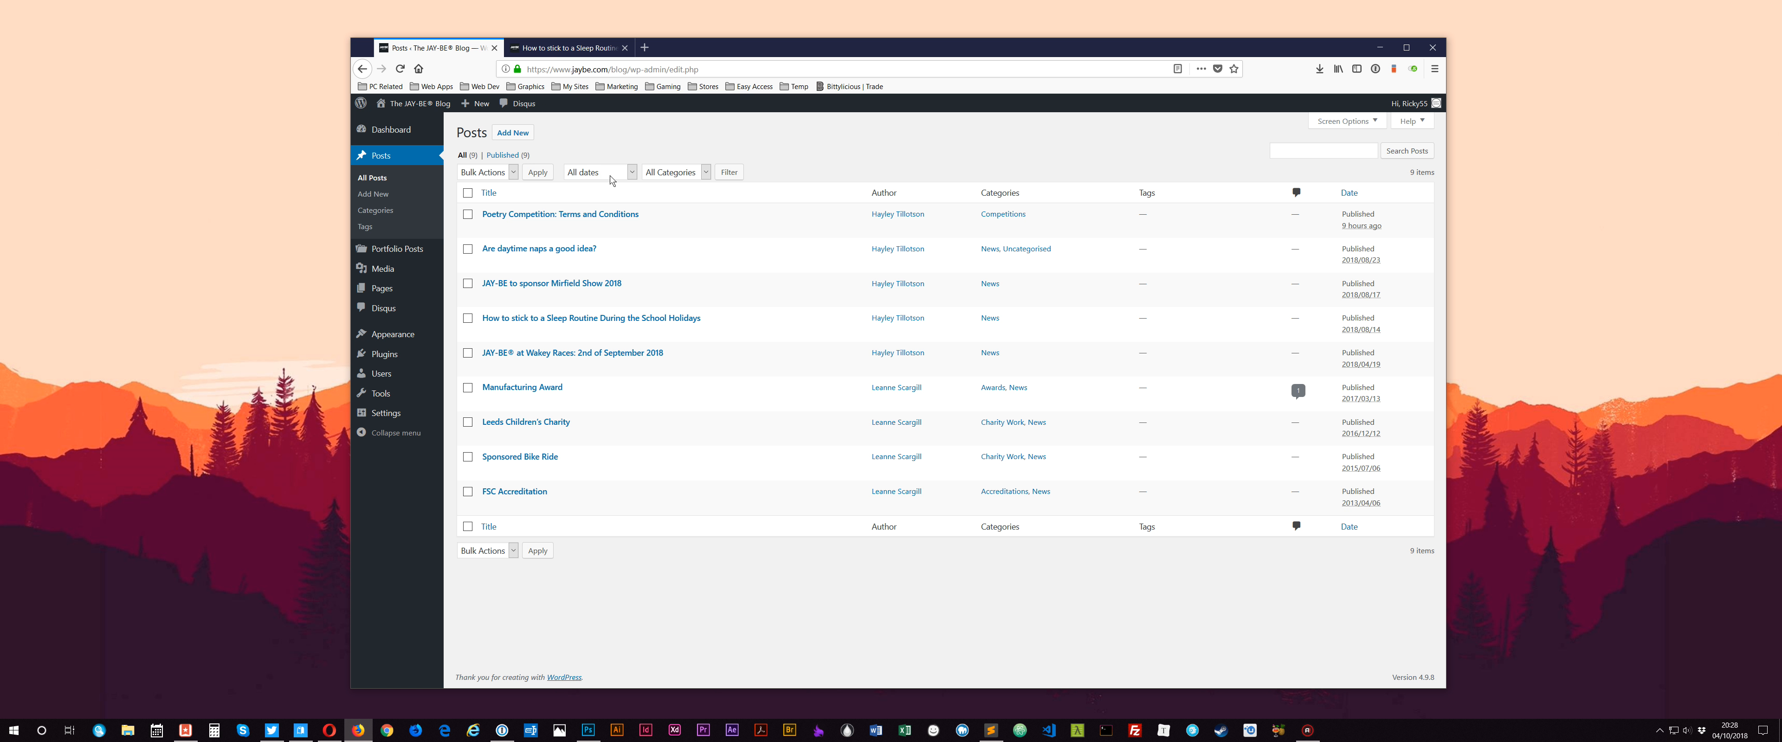
click(547, 48)
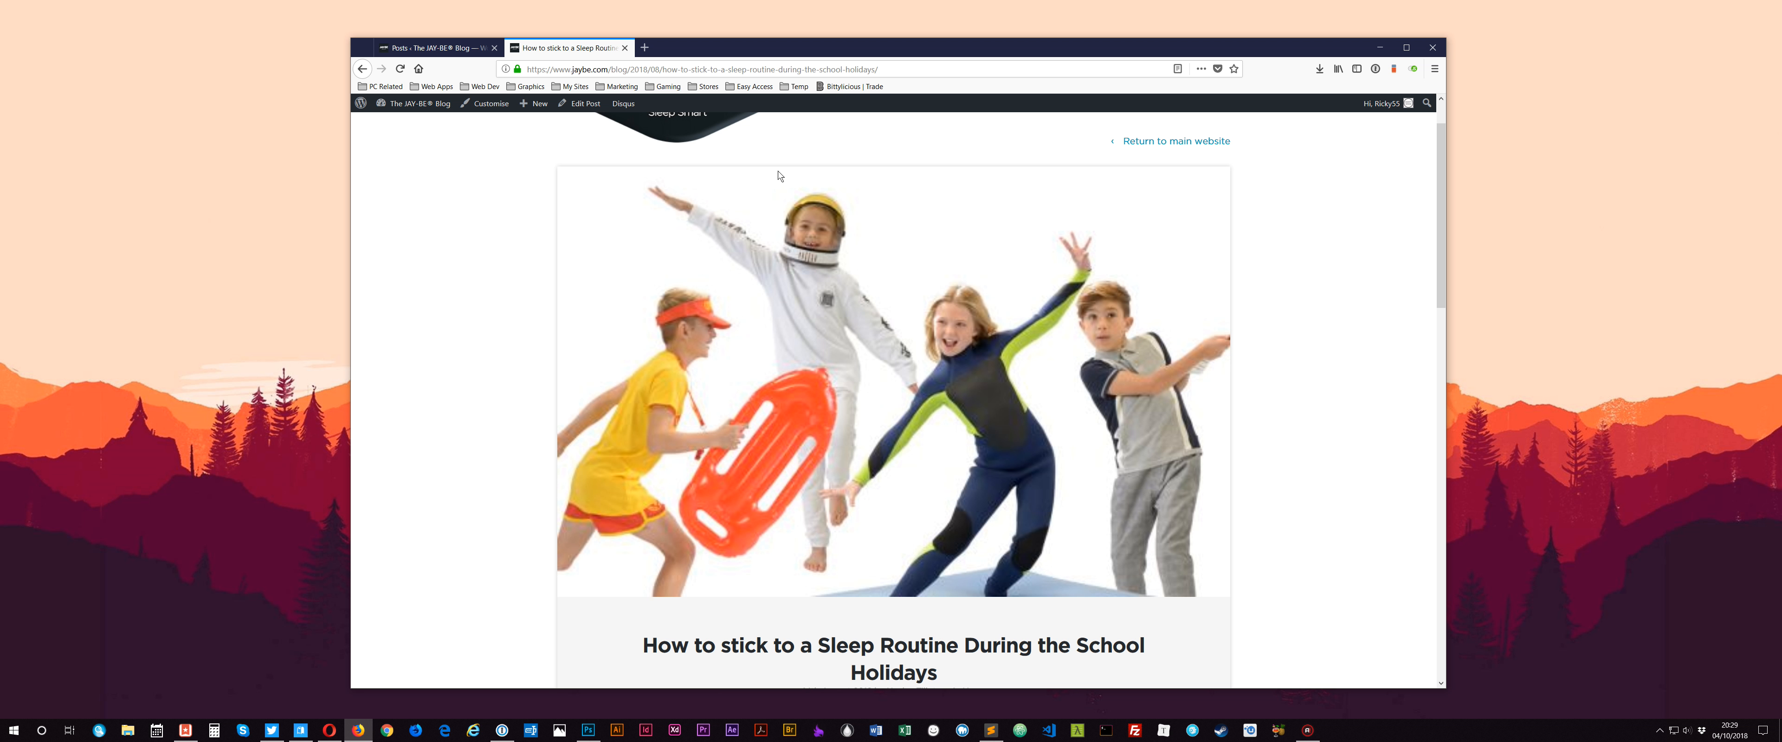
scroll(761, 220, up, 2)
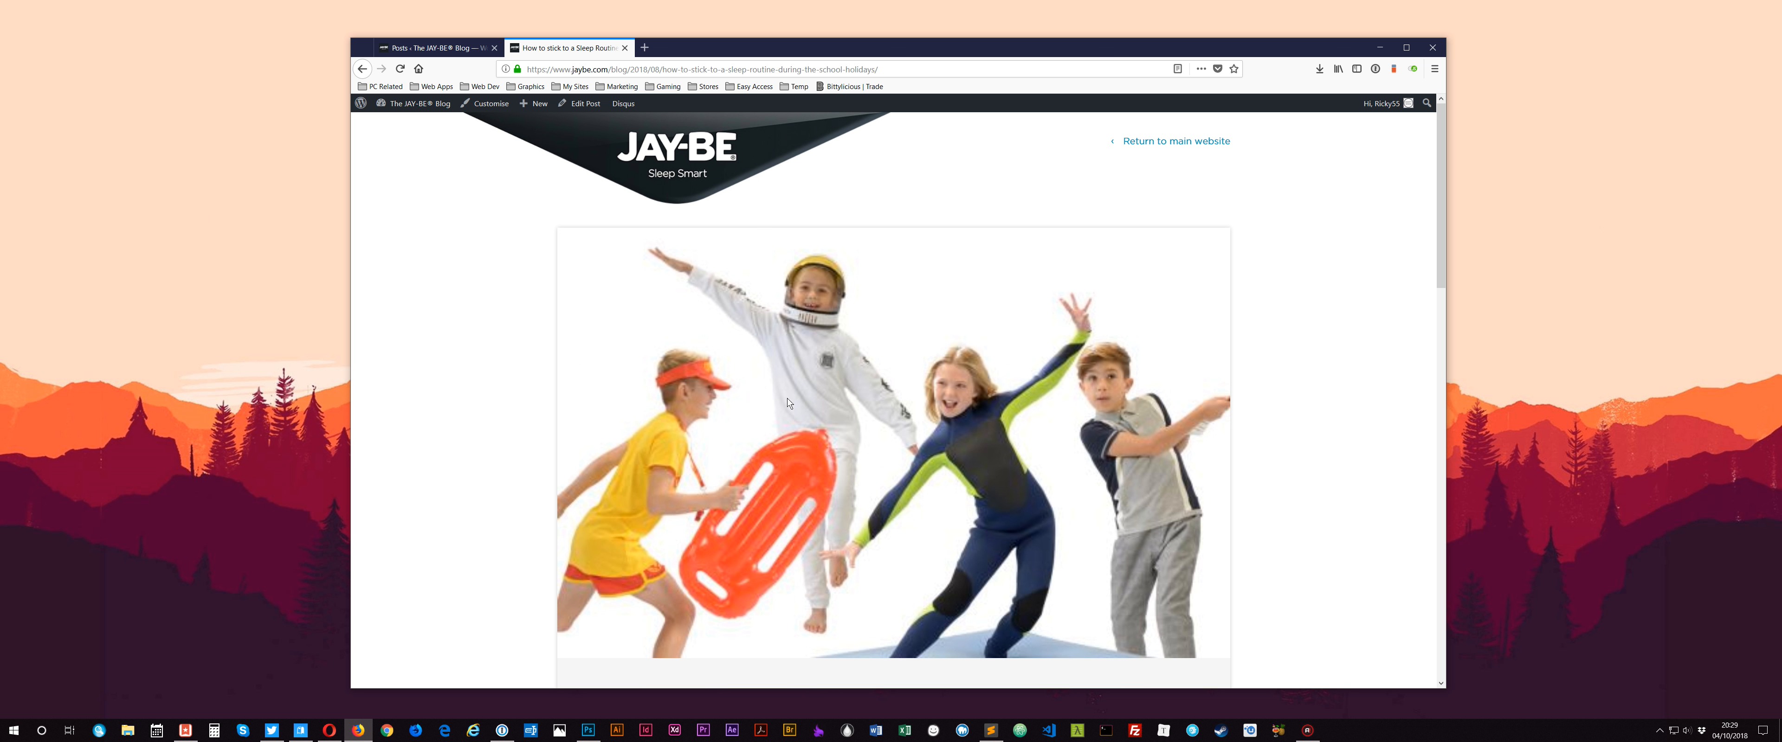
scroll(811, 385, down, 2)
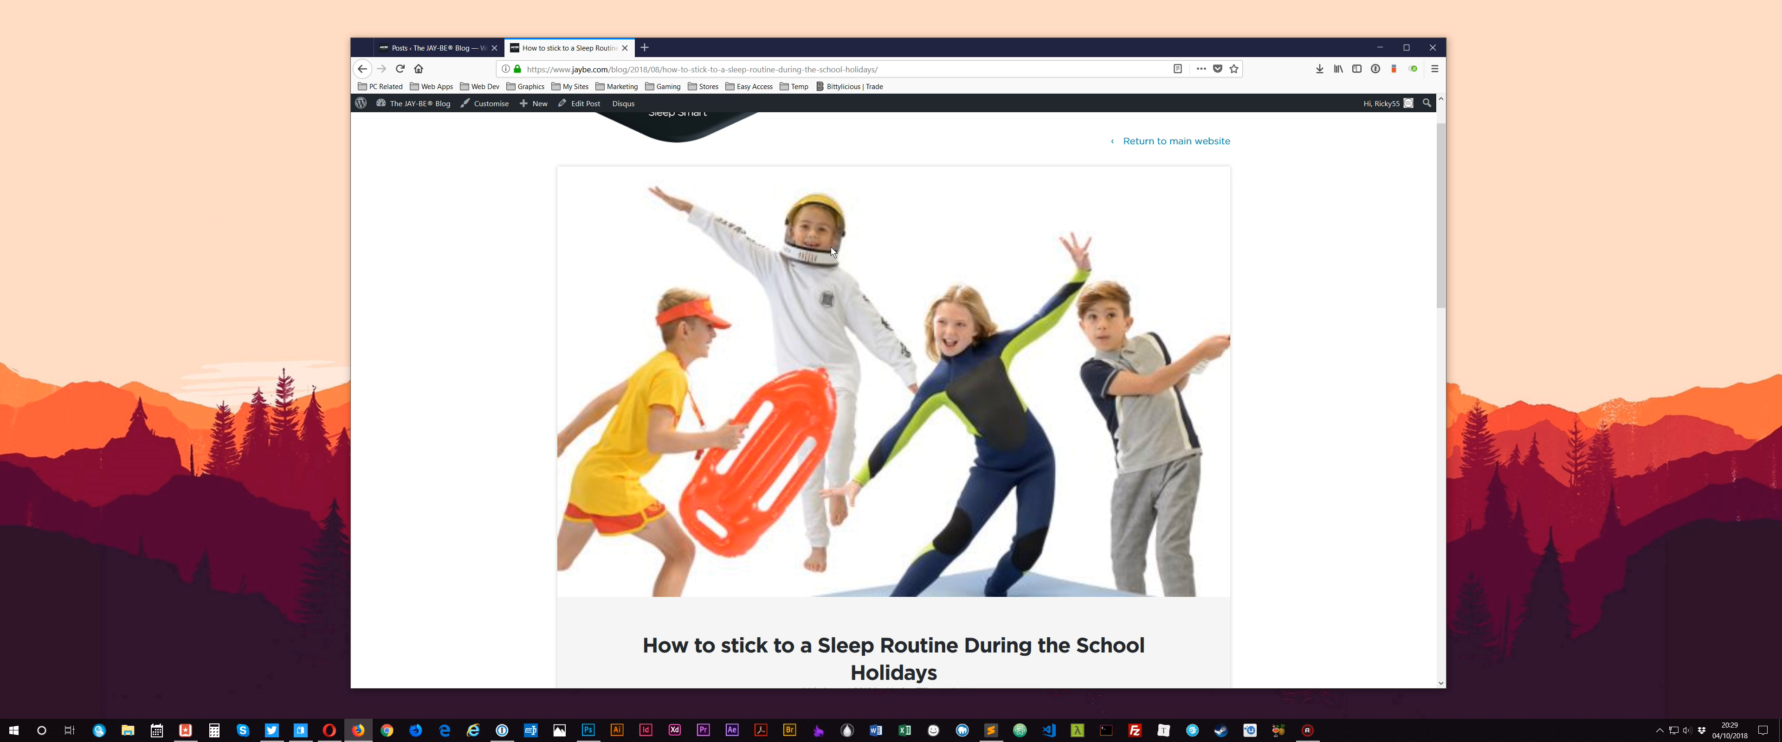
scroll(830, 252, up, 2)
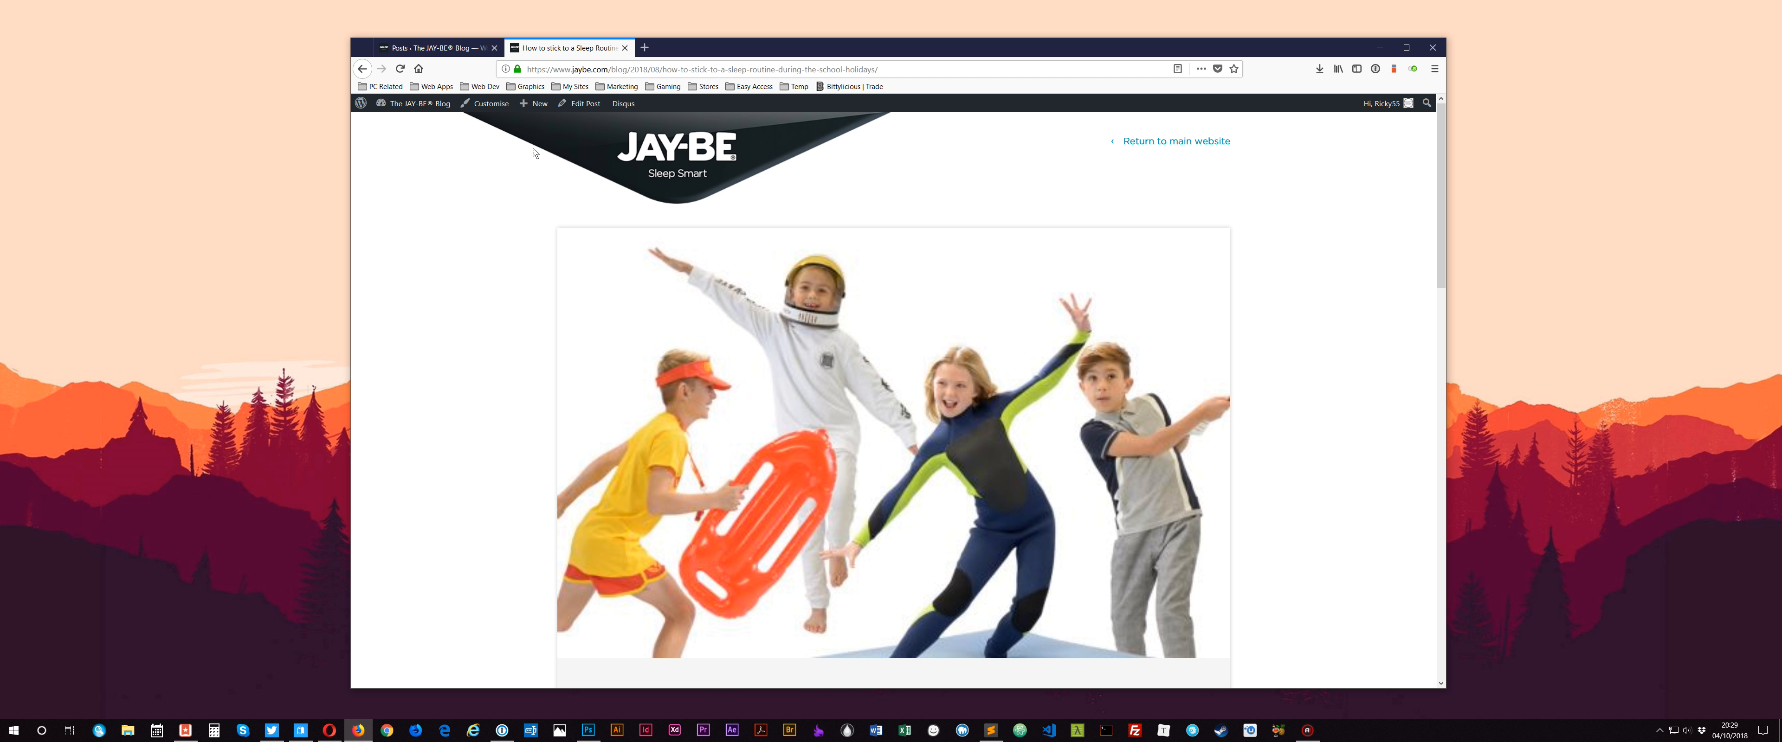
click(433, 47)
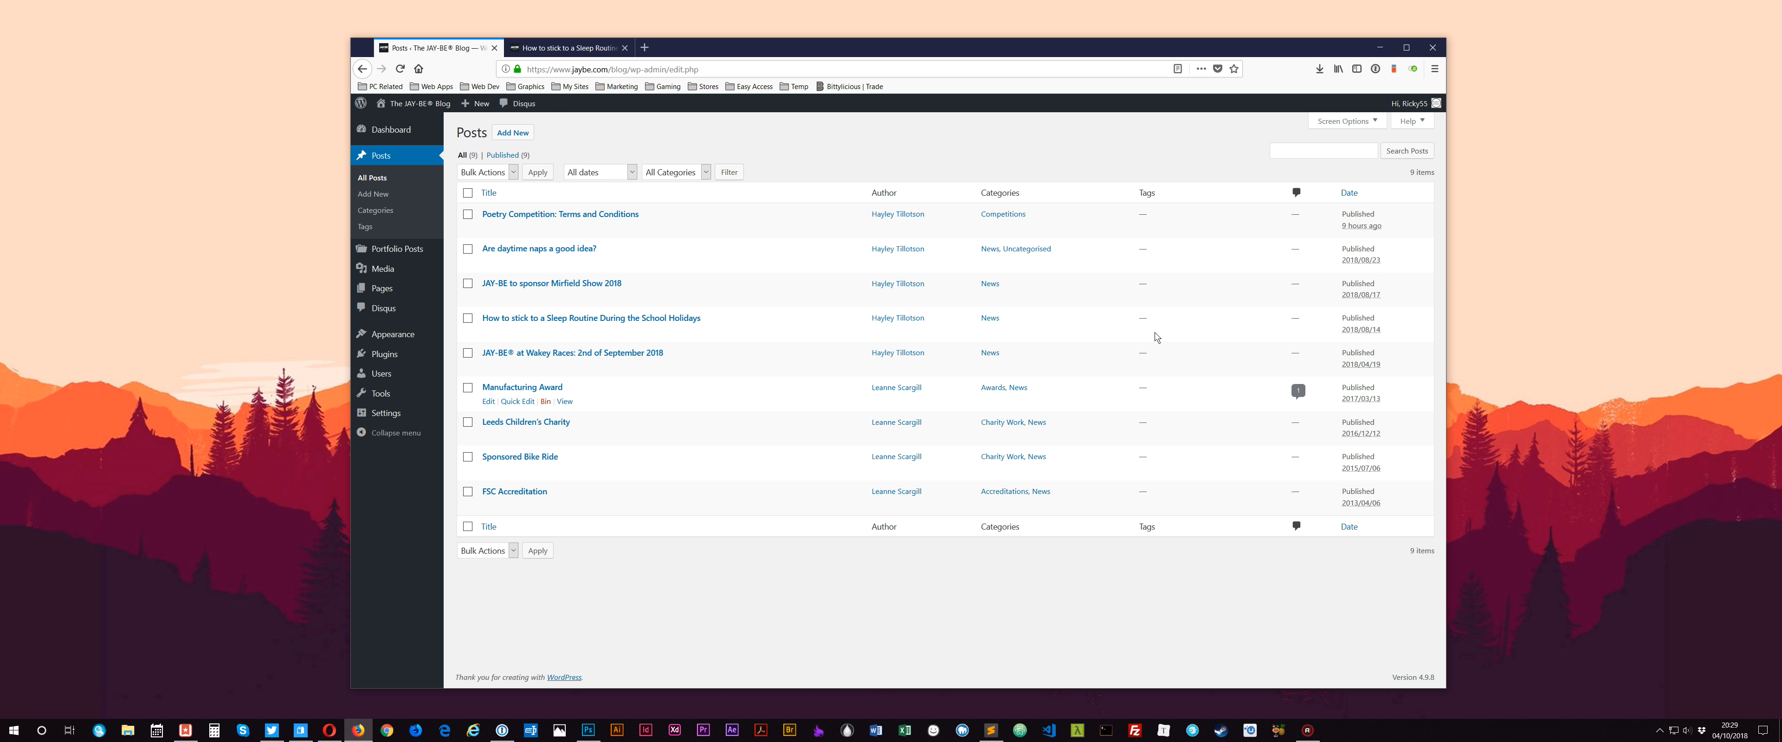